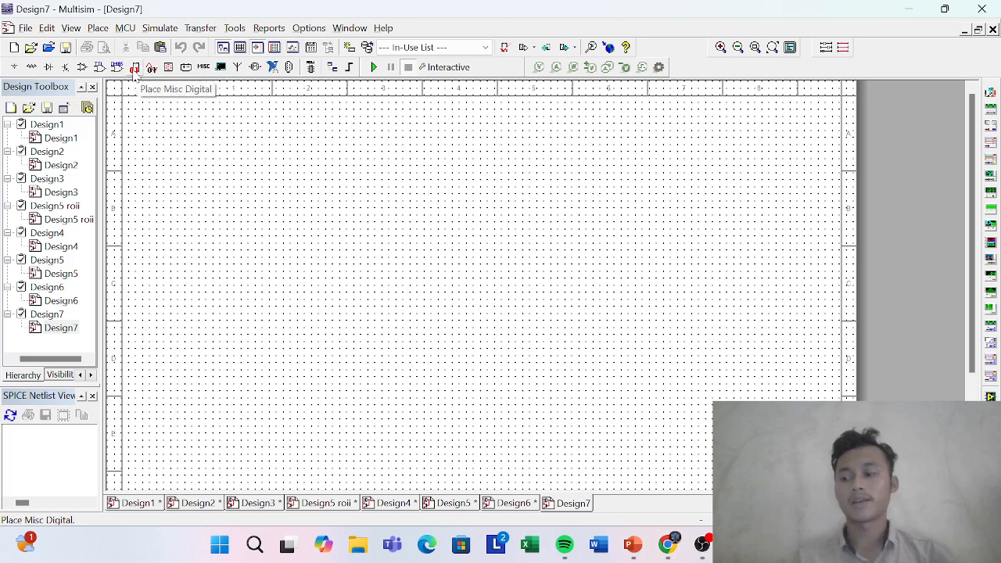
Place three T_FF toggle flip-flops from the Misc Digital group side by side in a horizontal row on the sheet.
{"action": "left_click", "coordinate": [135, 72]}
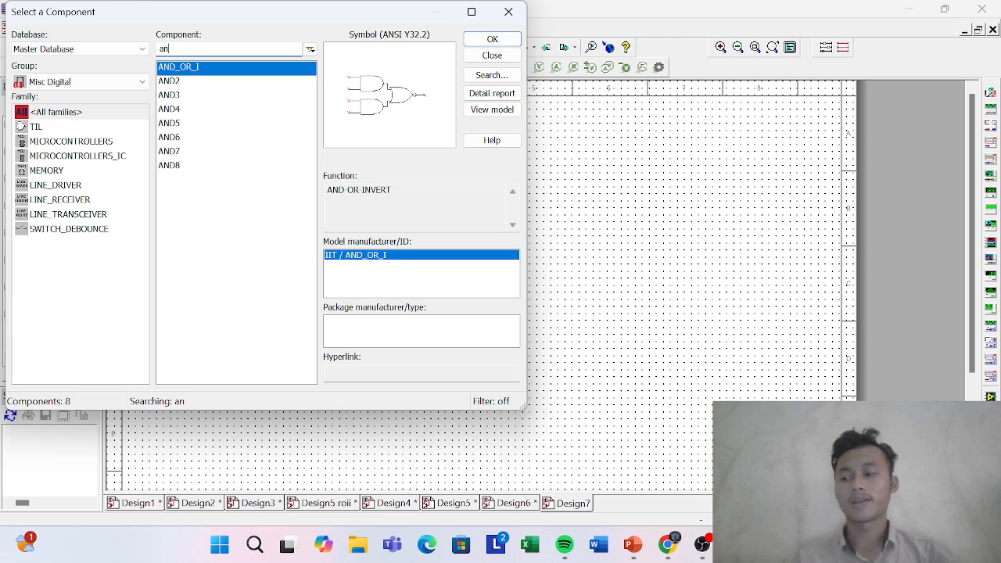
{"action": "key", "text": "BackSpace"}
{"action": "key", "text": "BackSpace"}
{"action": "type", "text": "T"}
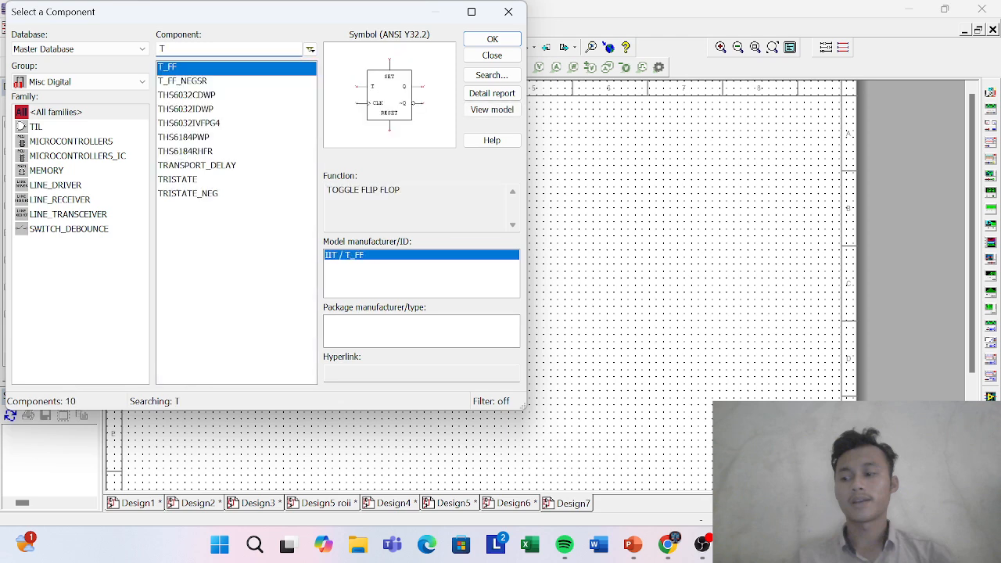
{"action": "double_click", "coordinate": [202, 71]}
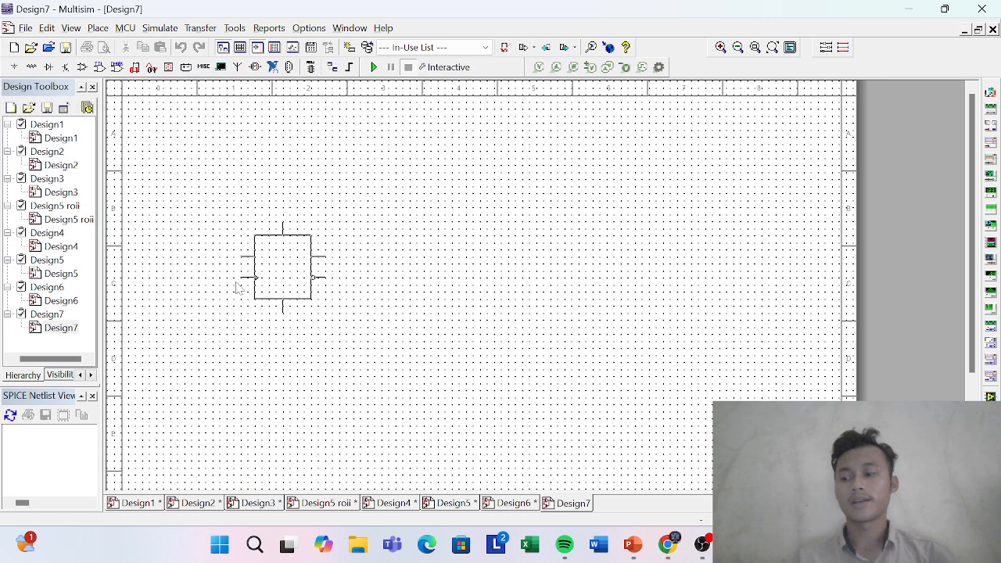
{"action": "left_click", "coordinate": [253, 279]}
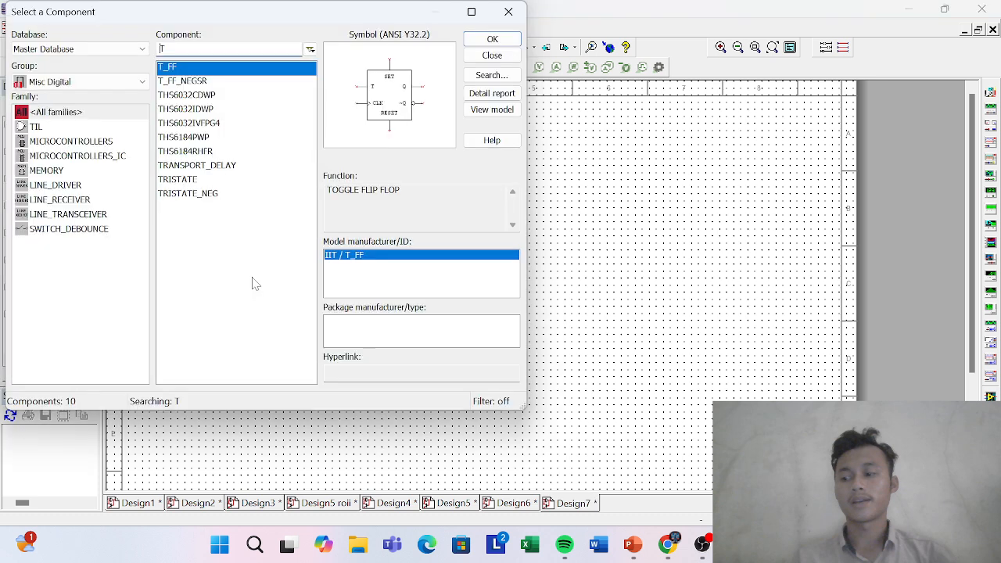
{"action": "key", "text": "Return"}
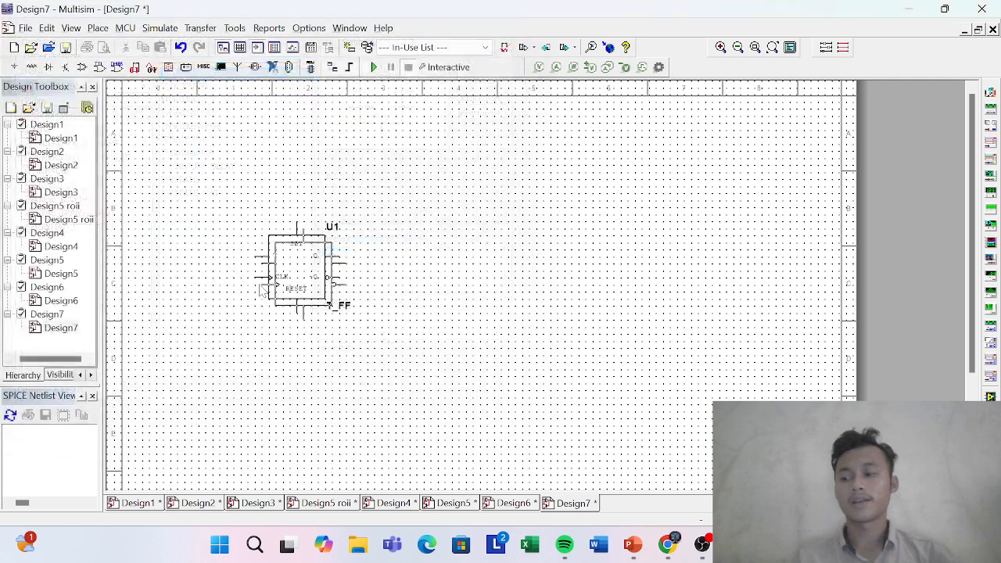
{"action": "left_click", "coordinate": [369, 280]}
{"action": "key", "text": "Escape"}
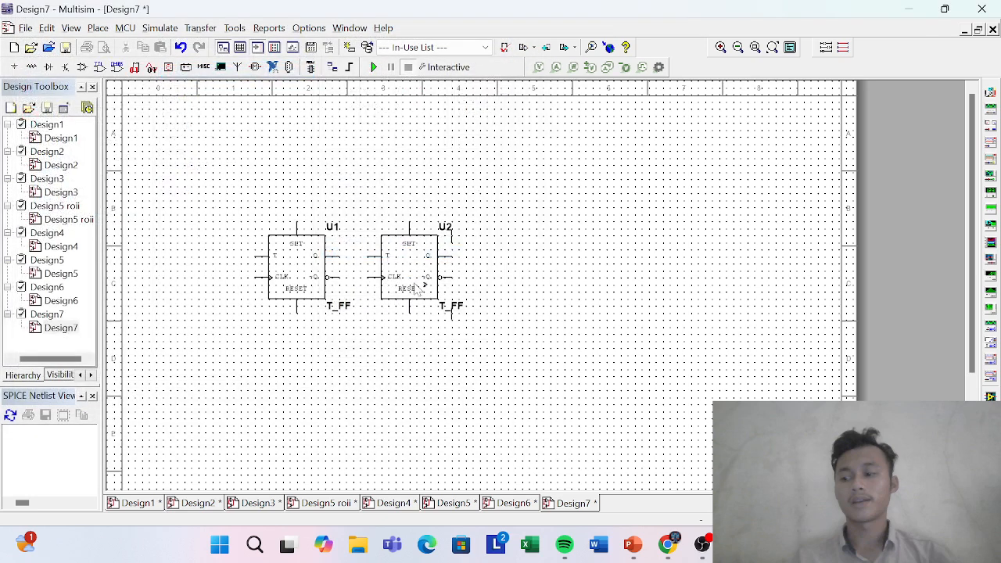
{"action": "left_click", "coordinate": [483, 286]}
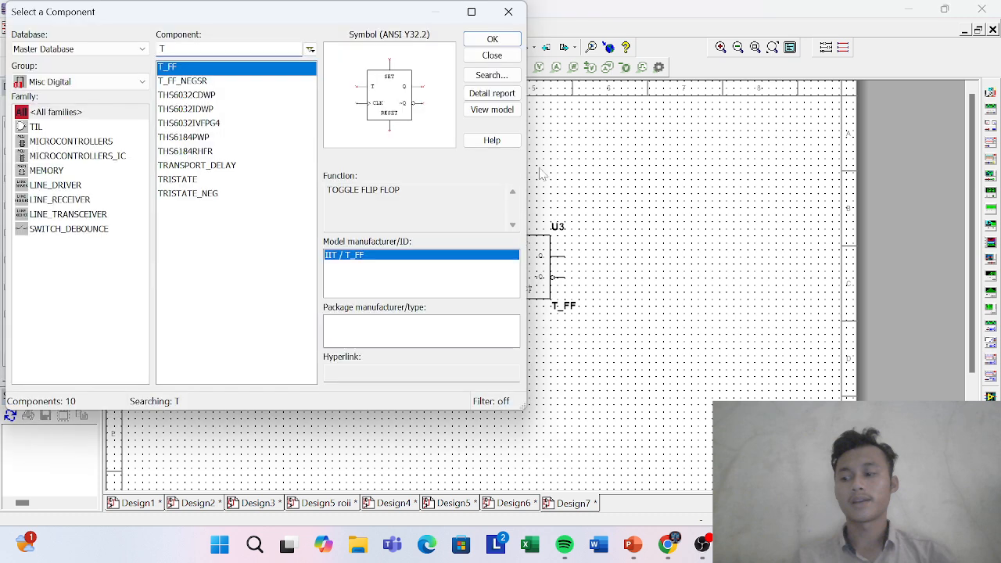
{"action": "left_click", "coordinate": [509, 12]}
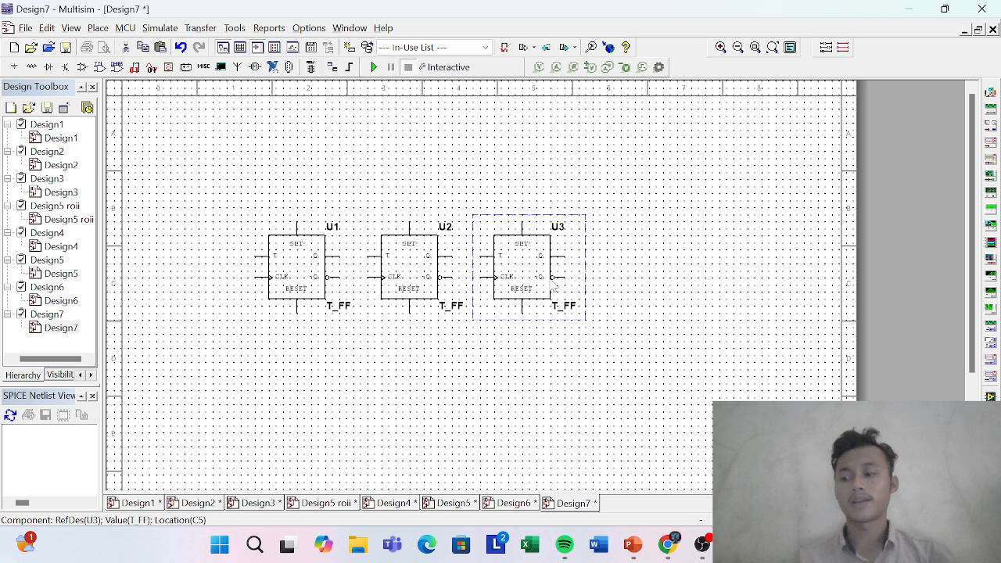
Widen the spacing of the flip-flop row by moving the third T_FF and the first T_FF outward, away from the middle one.
{"action": "left_click_drag", "start_coordinate": [573, 280], "coordinate": [594, 279]}
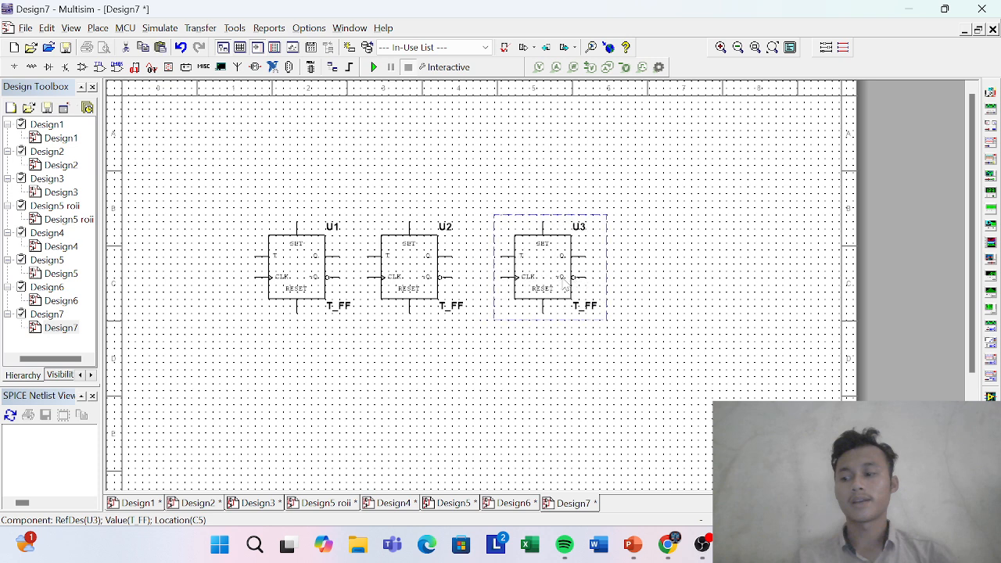
{"action": "double_click", "coordinate": [302, 266]}
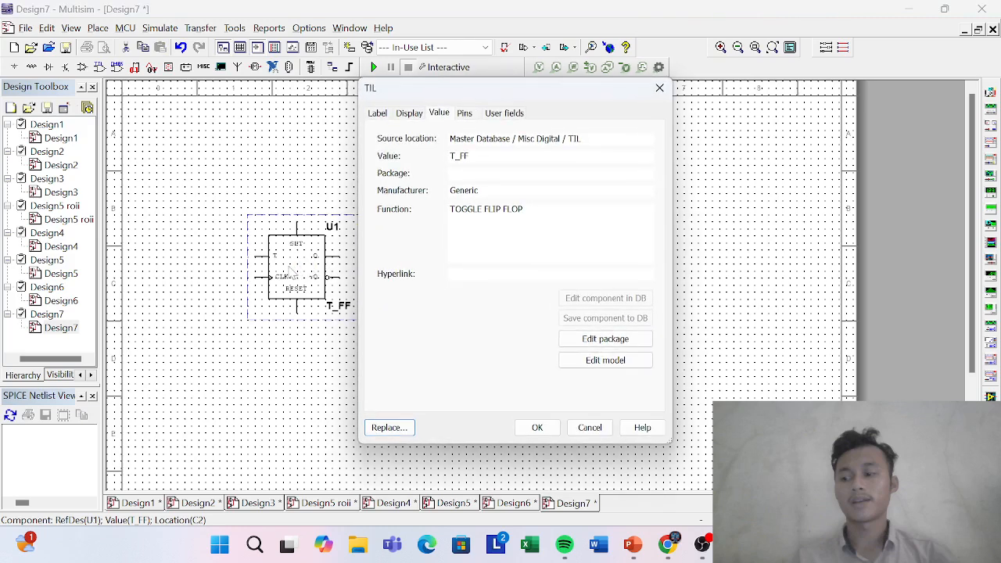
{"action": "left_click", "coordinate": [661, 89]}
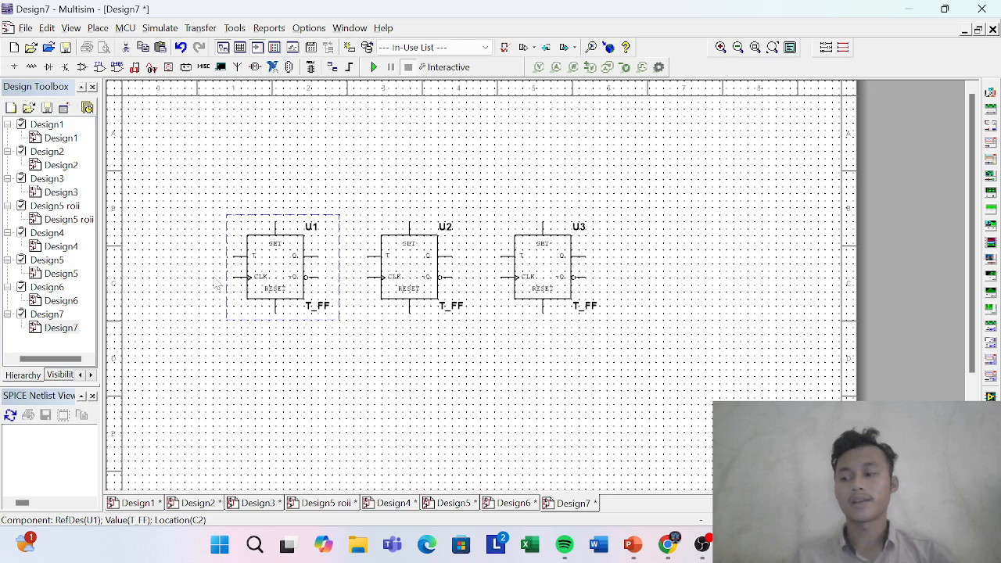
Place a DIGITAL_CLOCK source from the Sources group in front of the first flip-flop, level with its CLK pin.
{"action": "left_click", "coordinate": [14, 67]}
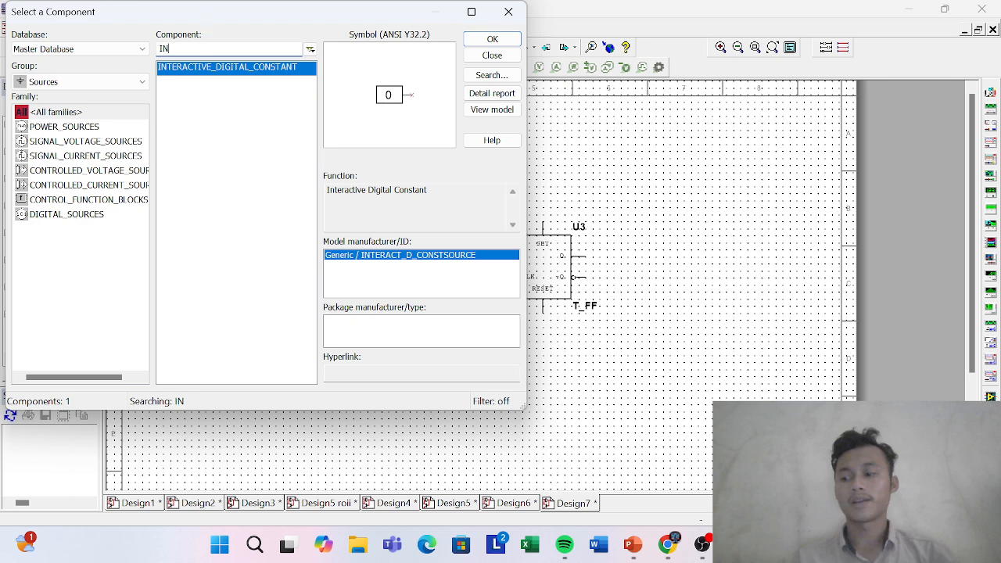
{"action": "key", "text": "BackSpace"}
{"action": "key", "text": "BackSpace"}
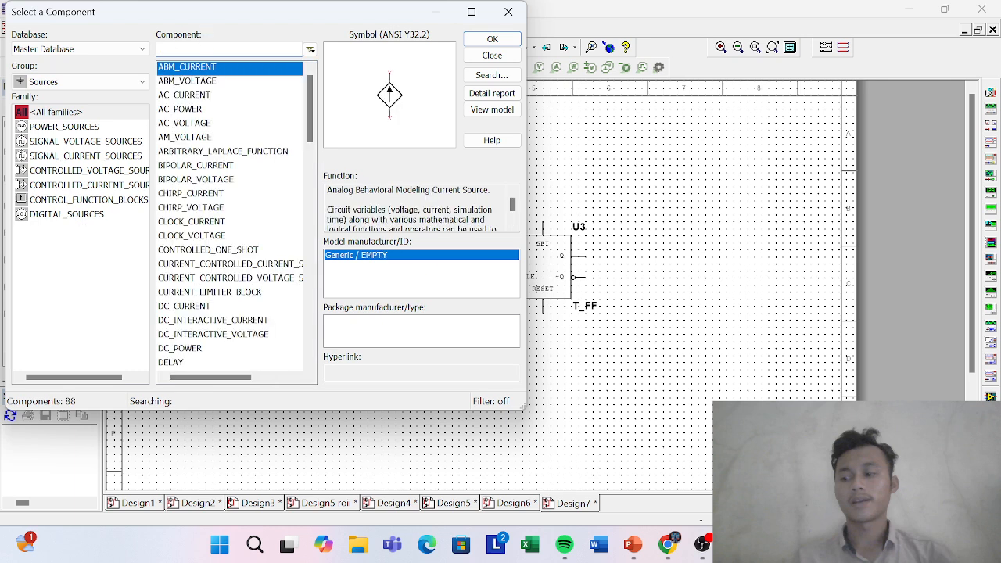
{"action": "type", "text": "D"}
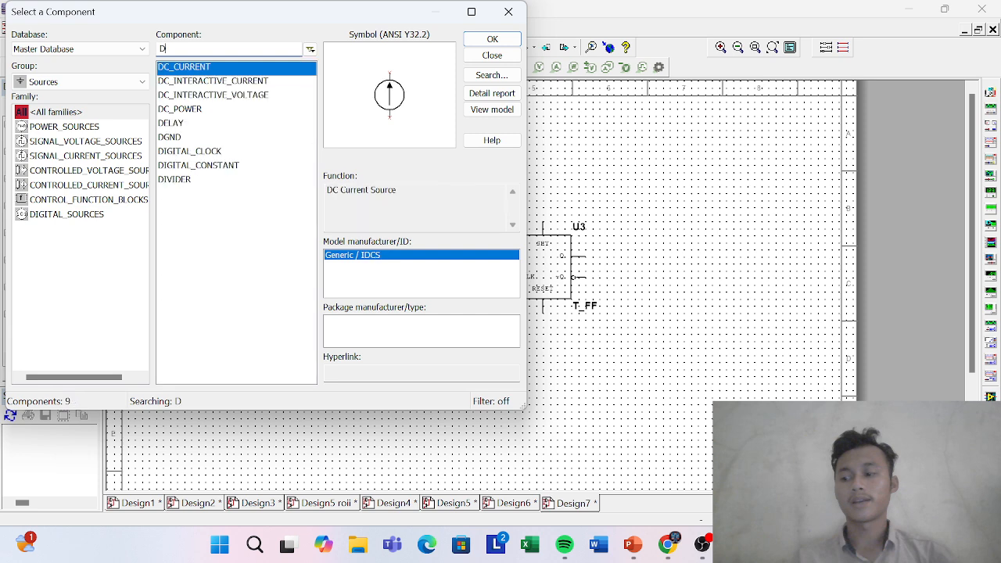
{"action": "left_click", "coordinate": [228, 152]}
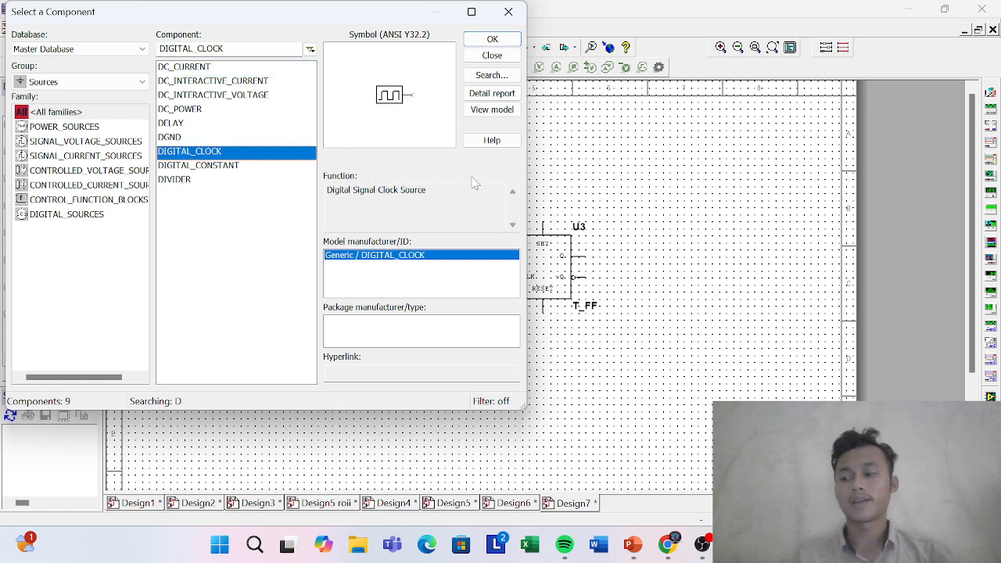
{"action": "key", "text": "Return"}
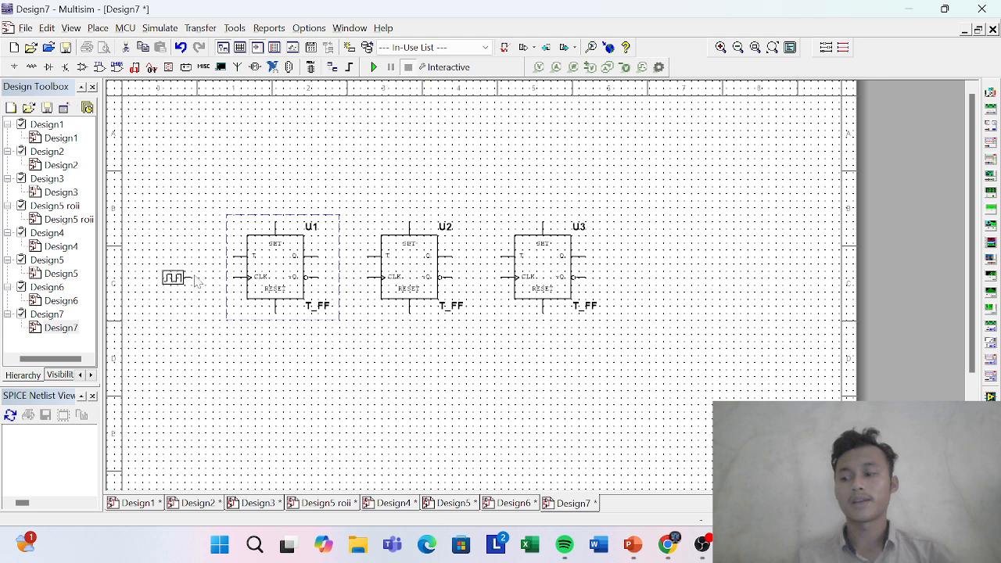
{"action": "key", "text": "Escape"}
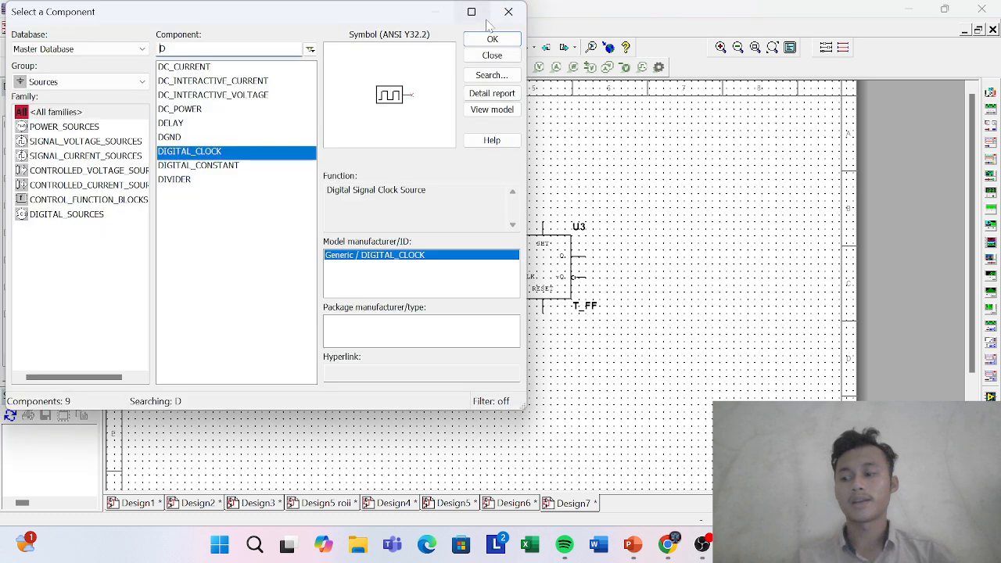
{"action": "left_click", "coordinate": [505, 17]}
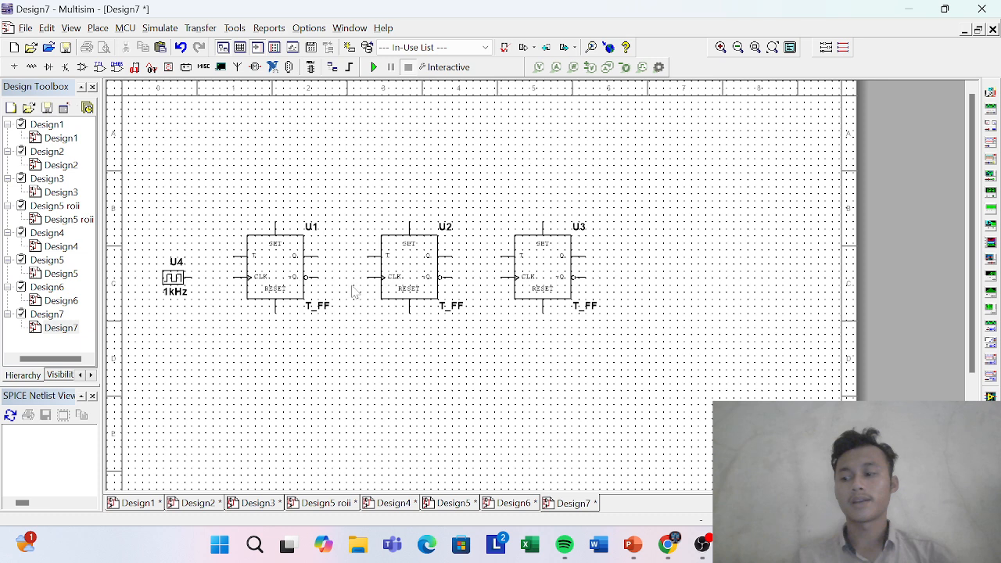
Wire the digital clock's output to the first flip-flop's CLK pin and shift the middle flip-flop slightly towards the first.
{"action": "left_click", "coordinate": [190, 278]}
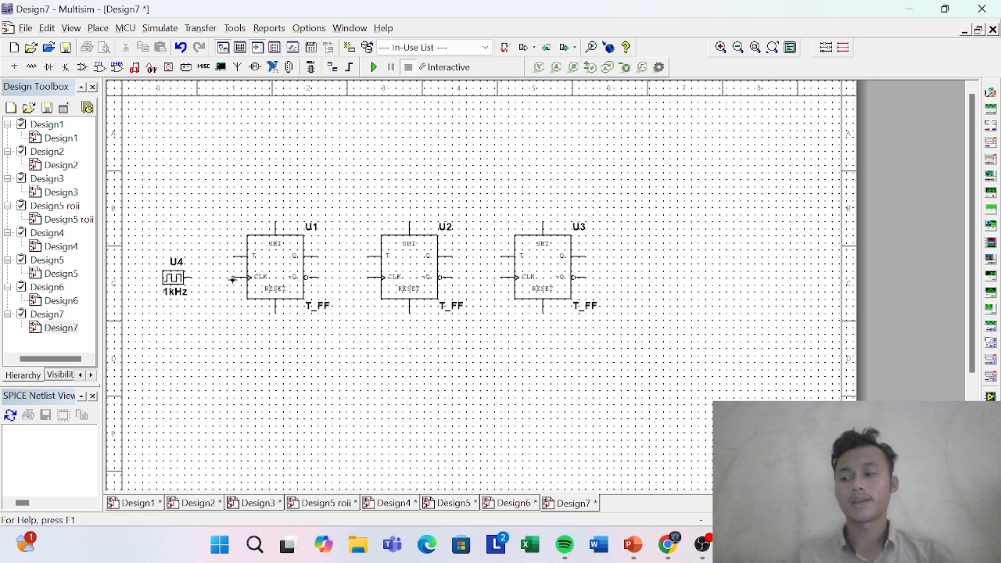
{"action": "left_click", "coordinate": [247, 278]}
{"action": "mouse_move", "coordinate": [369, 289]}
{"action": "left_mouse_down"}
{"action": "mouse_move", "coordinate": [379, 278]}
{"action": "mouse_move", "coordinate": [368, 280]}
{"action": "left_mouse_up"}
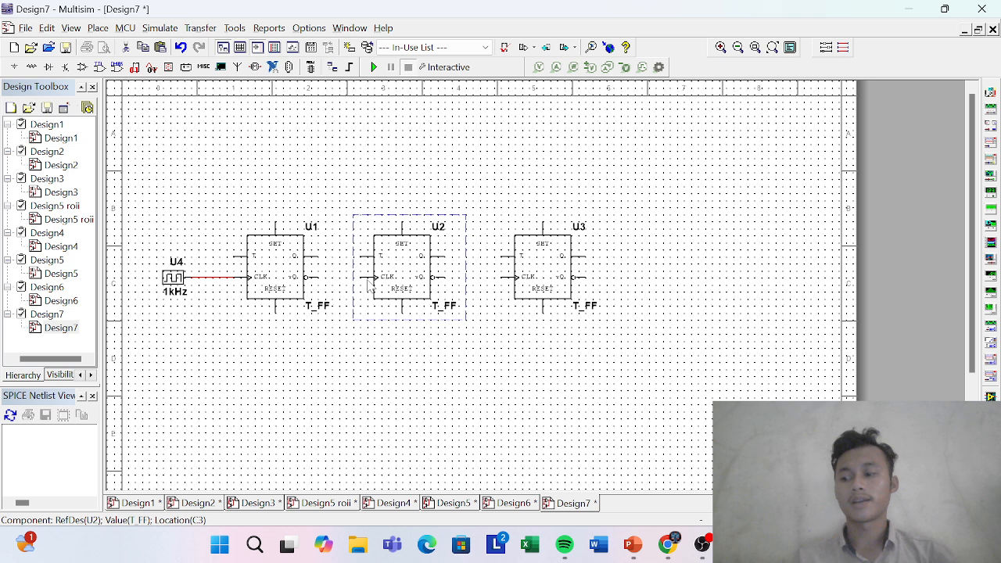
Connect the CLK pins of the second and third flip-flops to the clock line with a wire routed below the row.
{"action": "left_click", "coordinate": [360, 277]}
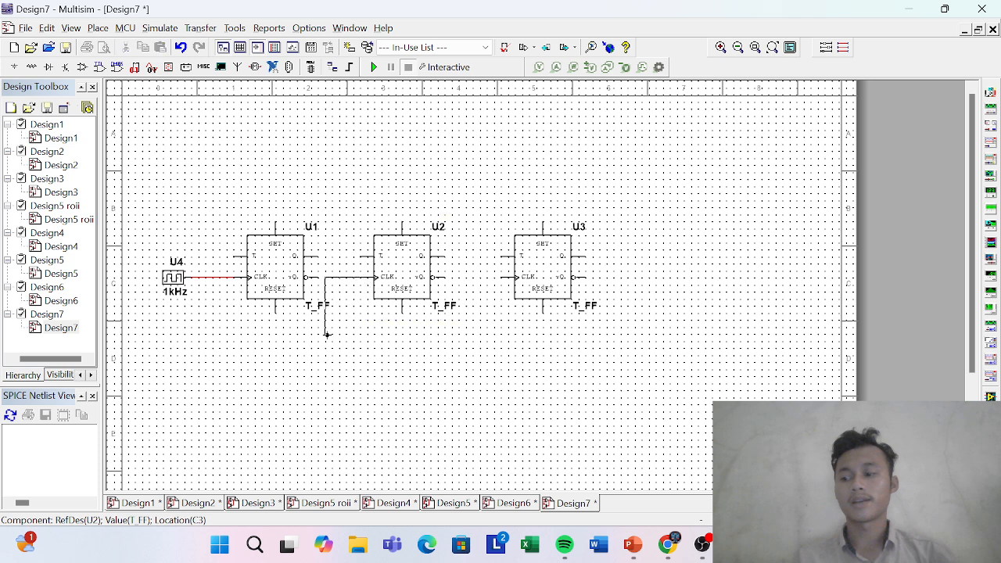
{"action": "left_click", "coordinate": [346, 328]}
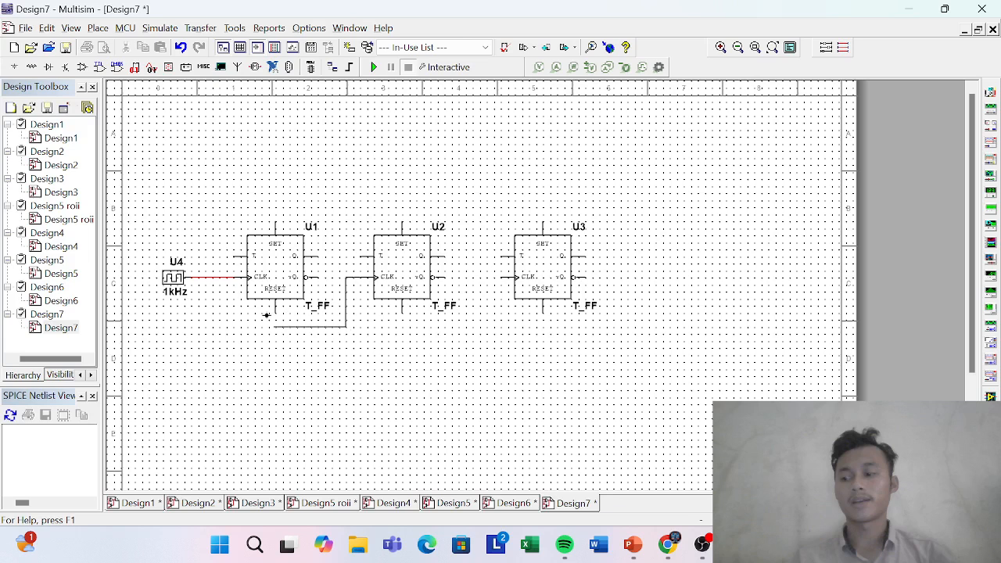
{"action": "left_click", "coordinate": [221, 278]}
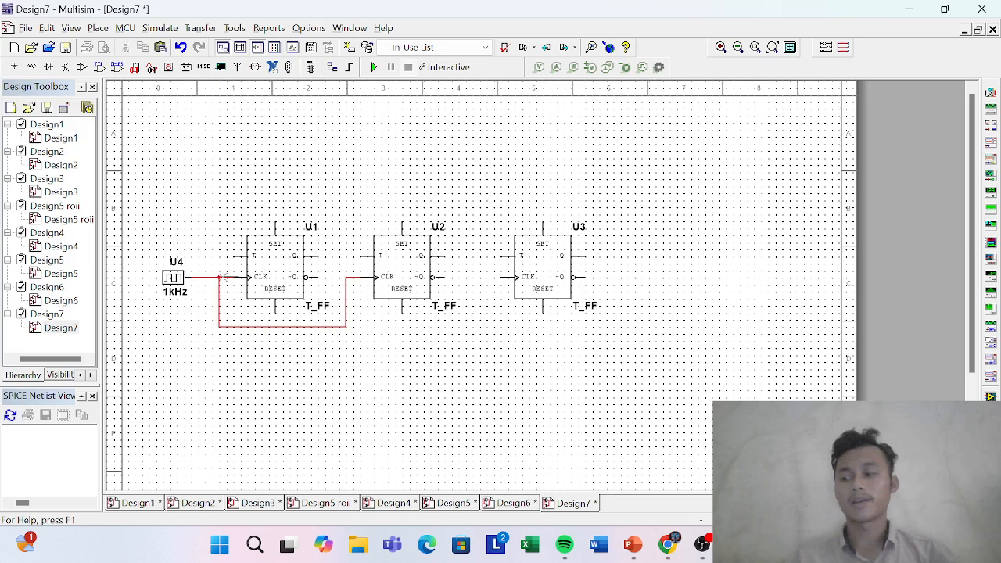
{"action": "left_click", "coordinate": [499, 278]}
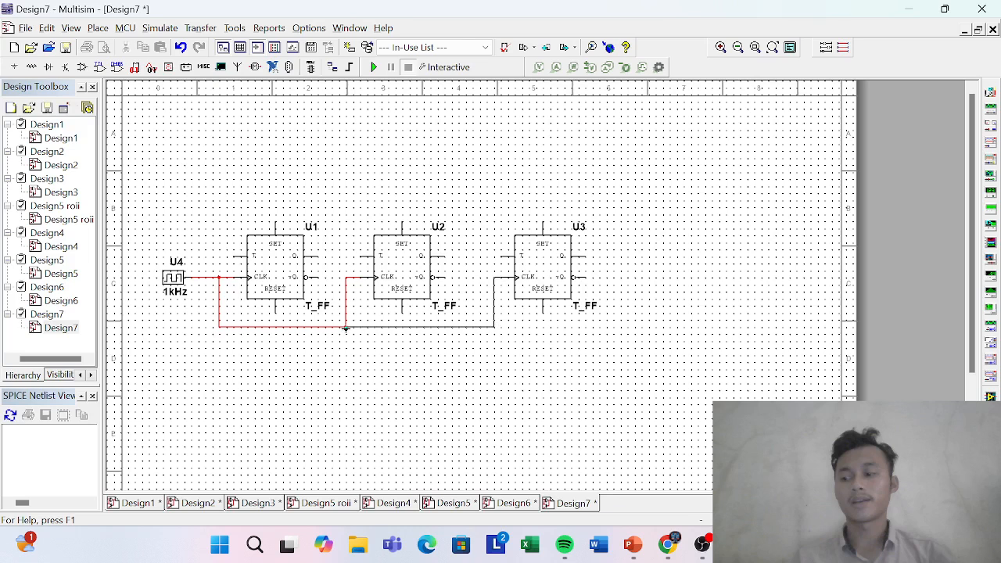
{"action": "left_click", "coordinate": [346, 327]}
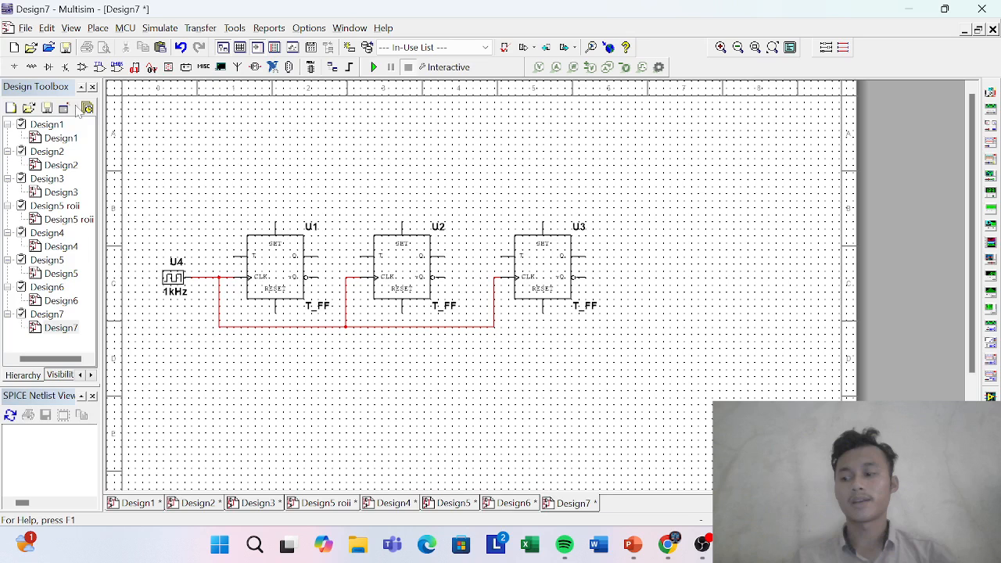
Place an INTERACTIVE_DIGITAL_CONSTANT from the Sources group directly above the digital clock.
{"action": "left_click", "coordinate": [14, 67]}
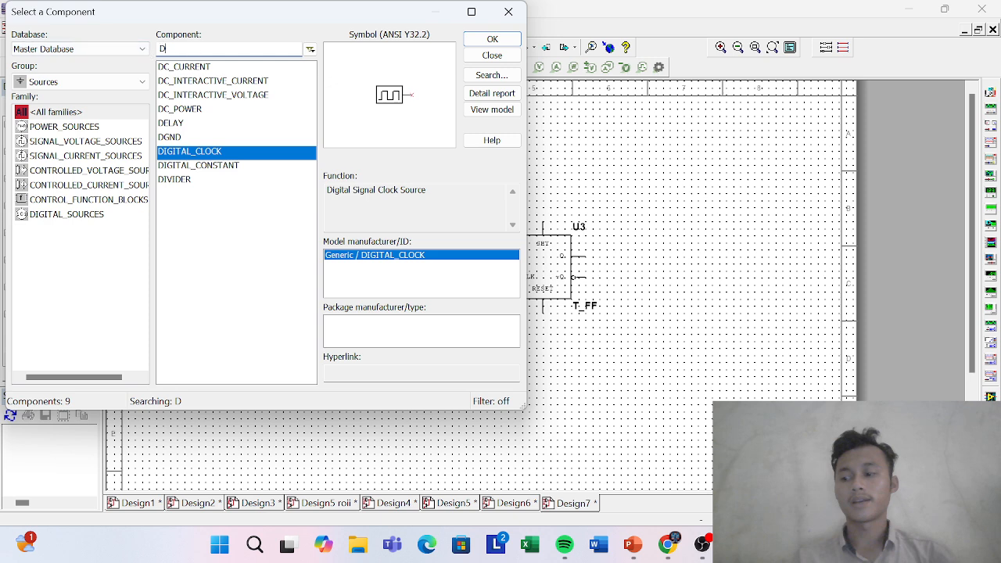
{"action": "key", "text": "BackSpace"}
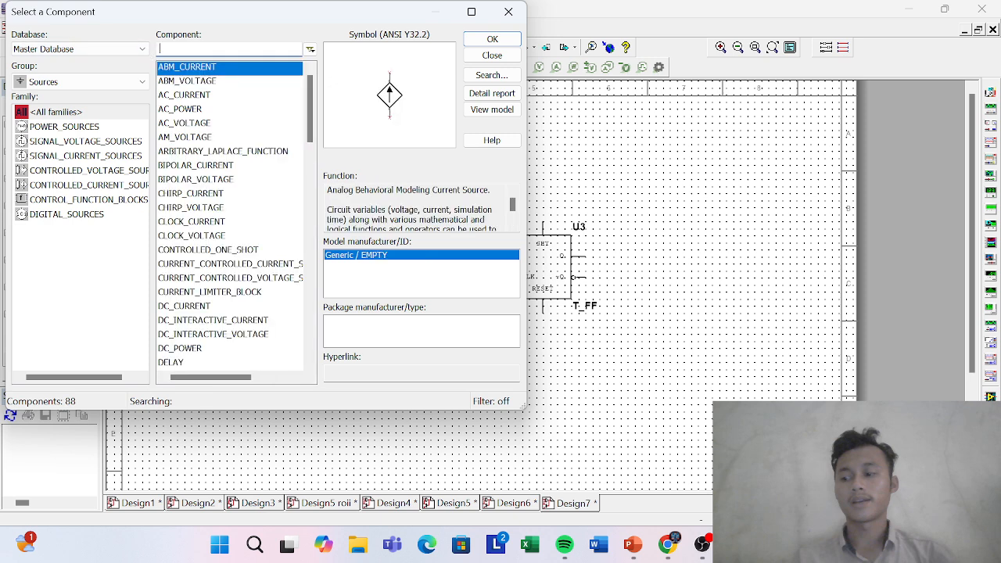
{"action": "type", "text": "I"}
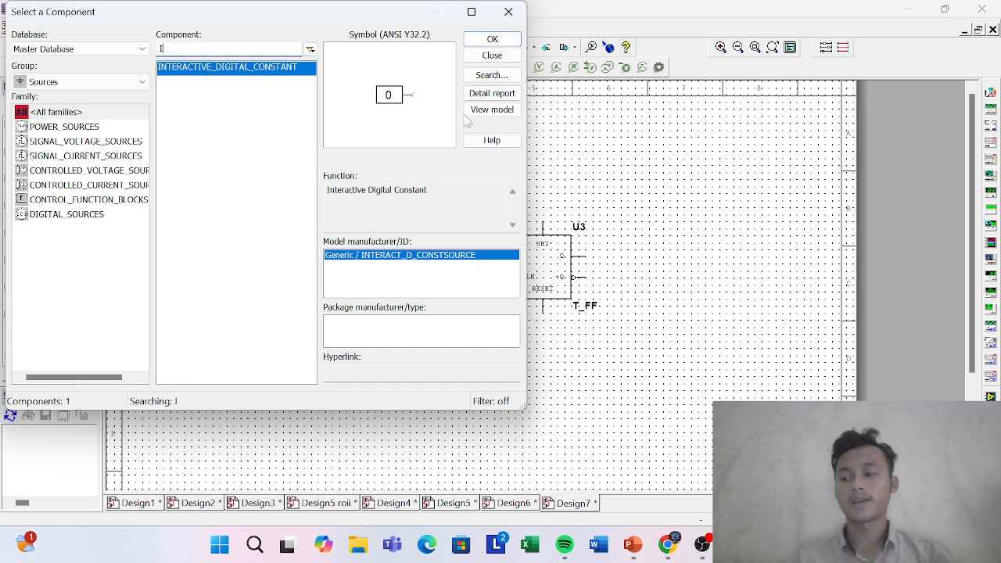
{"action": "left_click", "coordinate": [493, 41]}
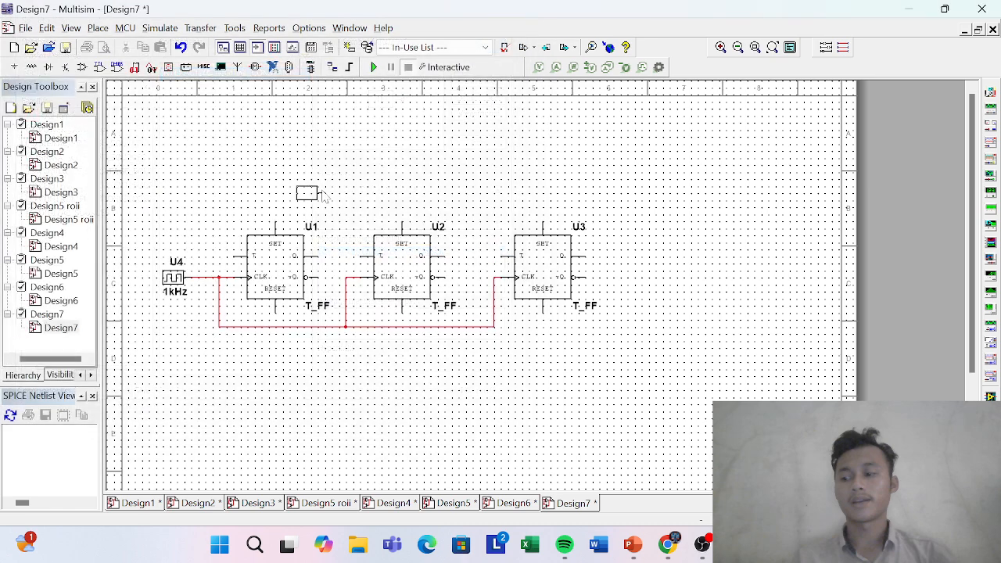
{"action": "left_click", "coordinate": [191, 238]}
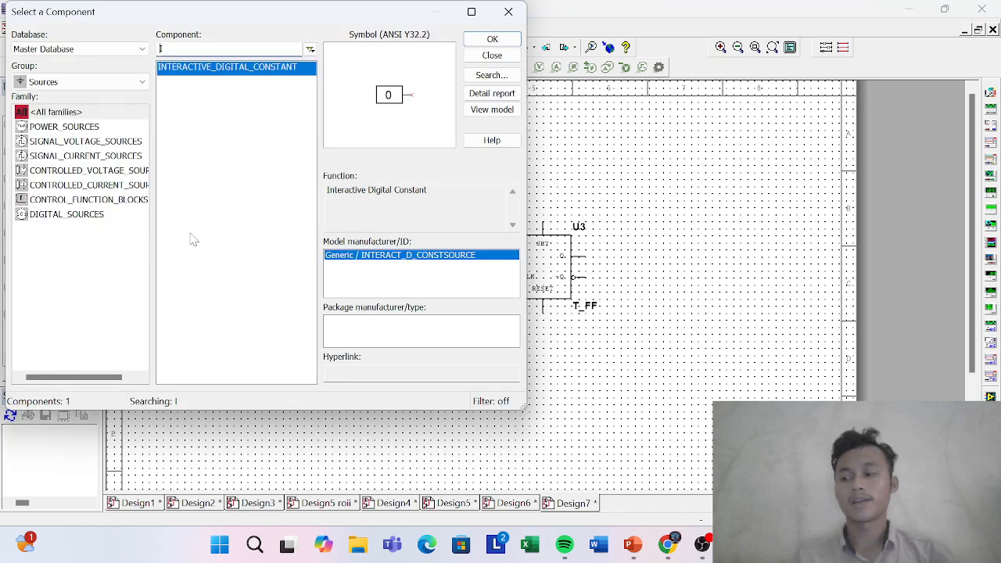
{"action": "left_click", "coordinate": [510, 13]}
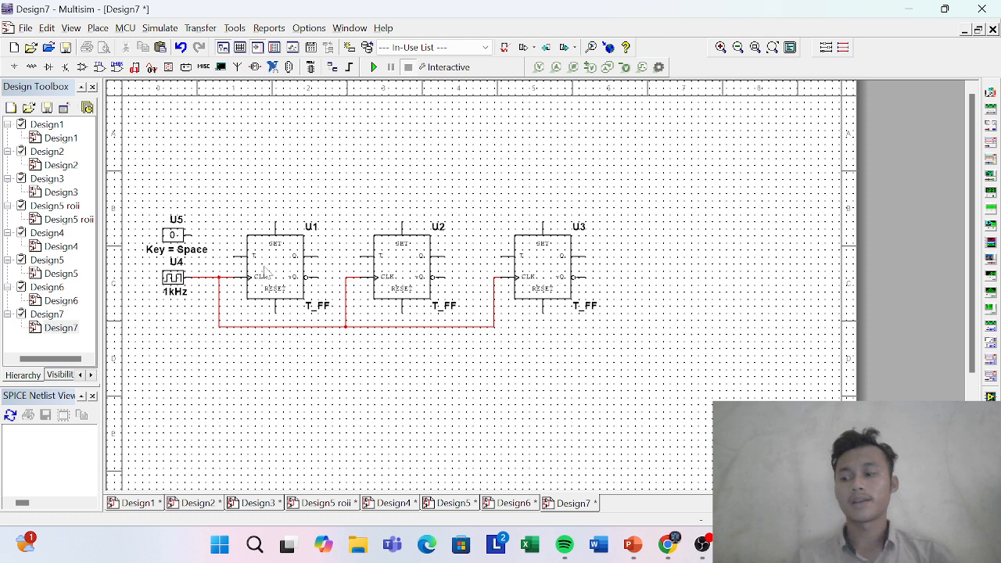
Wire the interactive digital constant to the first flip-flop's T input, and that flip-flop's Q output to the second's T input.
{"action": "left_click", "coordinate": [194, 235]}
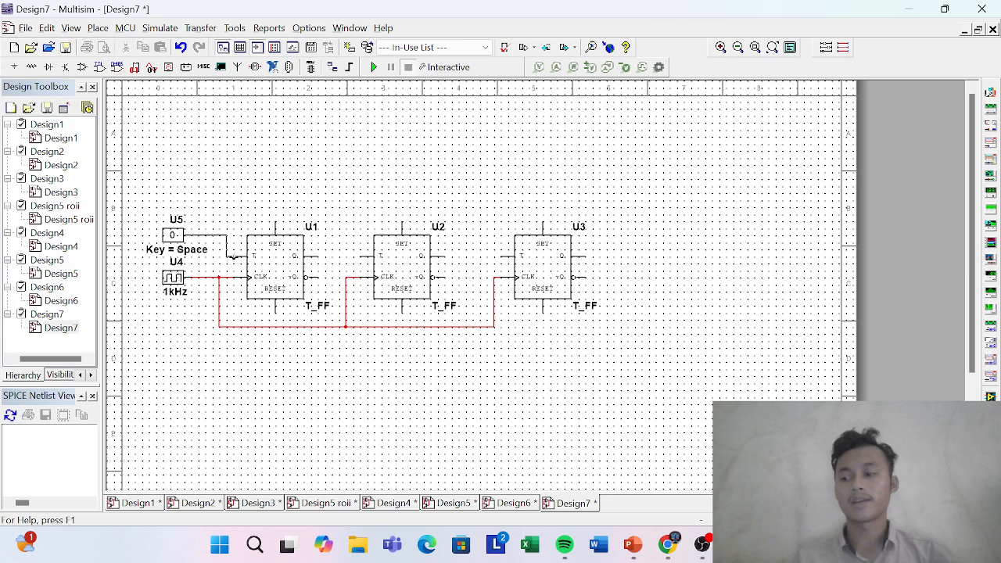
{"action": "left_click", "coordinate": [247, 256]}
{"action": "left_click", "coordinate": [316, 256]}
{"action": "left_click", "coordinate": [358, 257]}
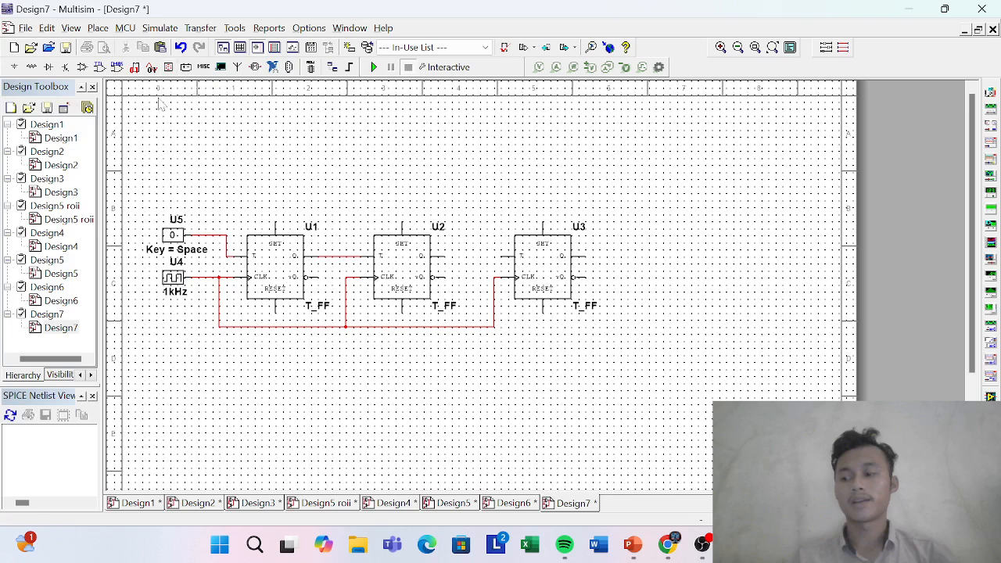
Place a two-input AND2 gate from the Misc Digital group above the second flip-flop.
{"action": "left_click", "coordinate": [138, 72]}
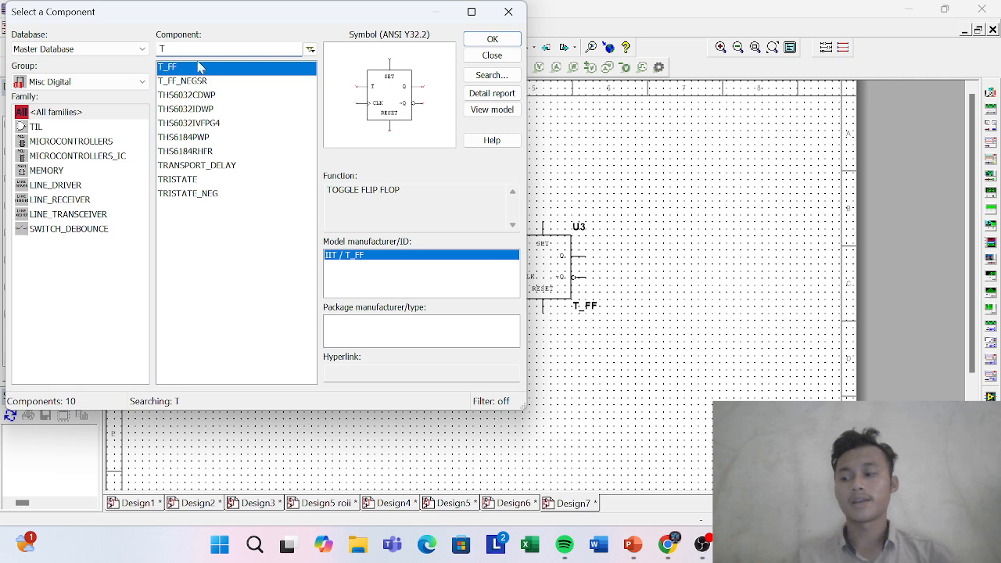
{"action": "key", "text": "BackSpace"}
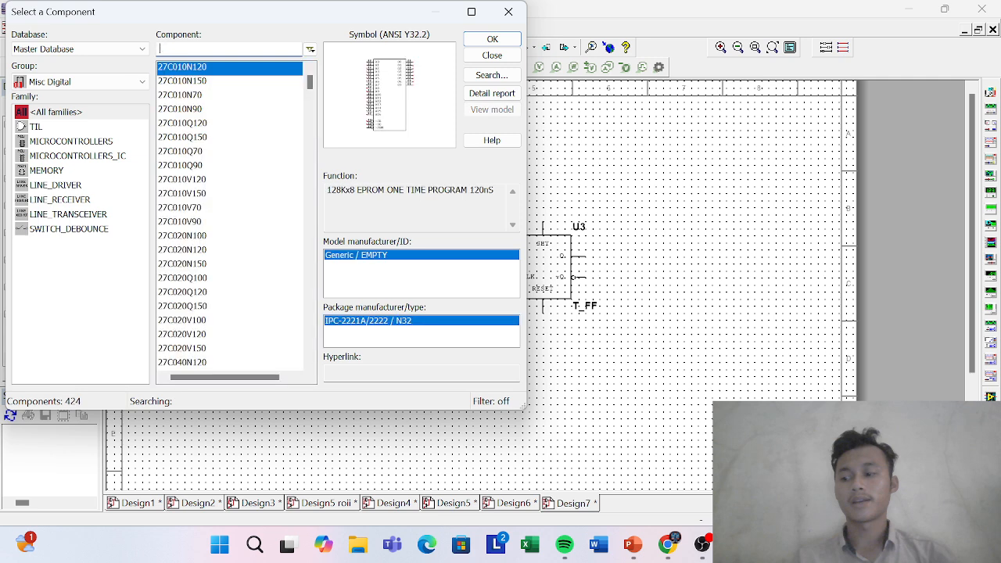
{"action": "type", "text": "AN"}
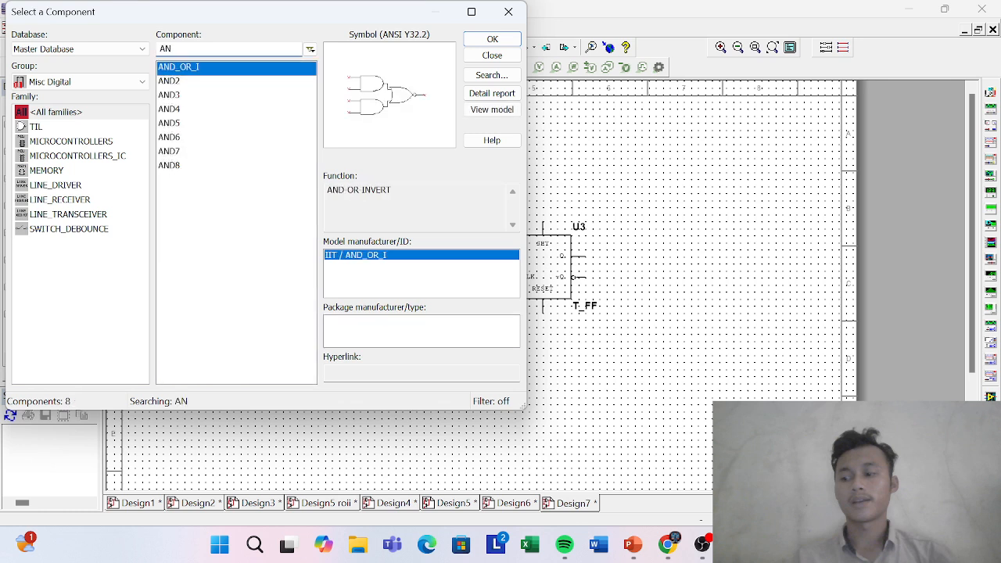
{"action": "left_click", "coordinate": [196, 82]}
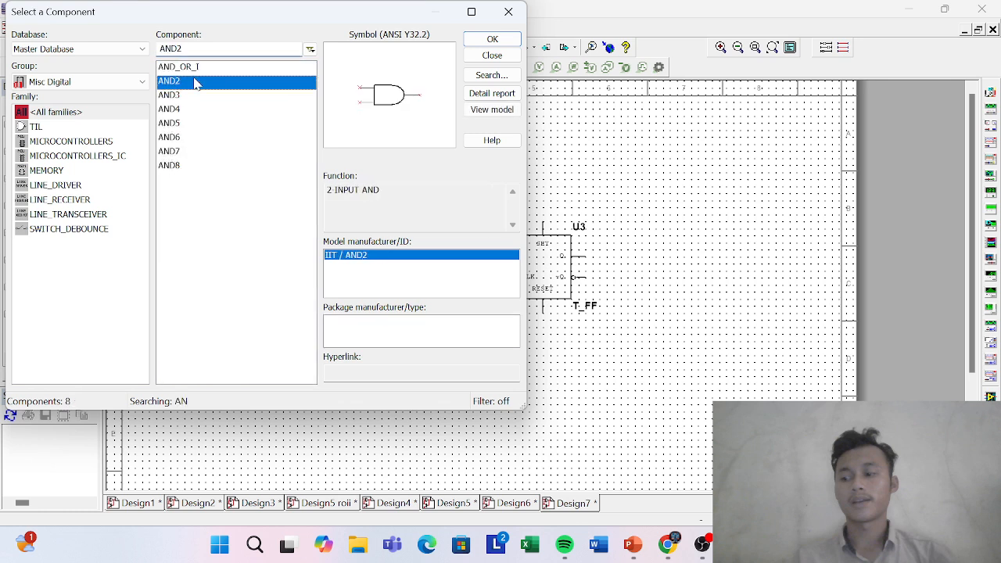
{"action": "left_click", "coordinate": [492, 40]}
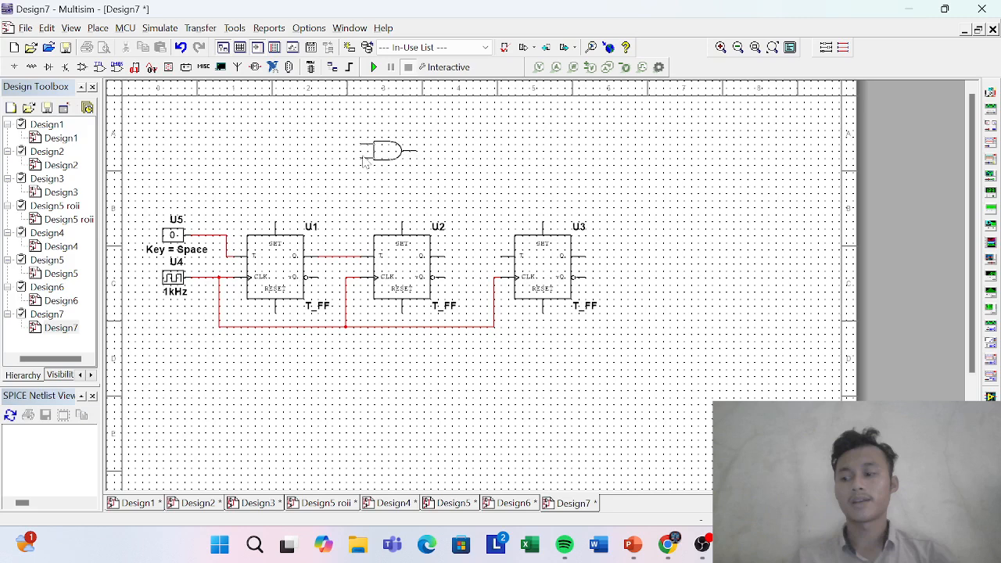
{"action": "key", "text": "Escape"}
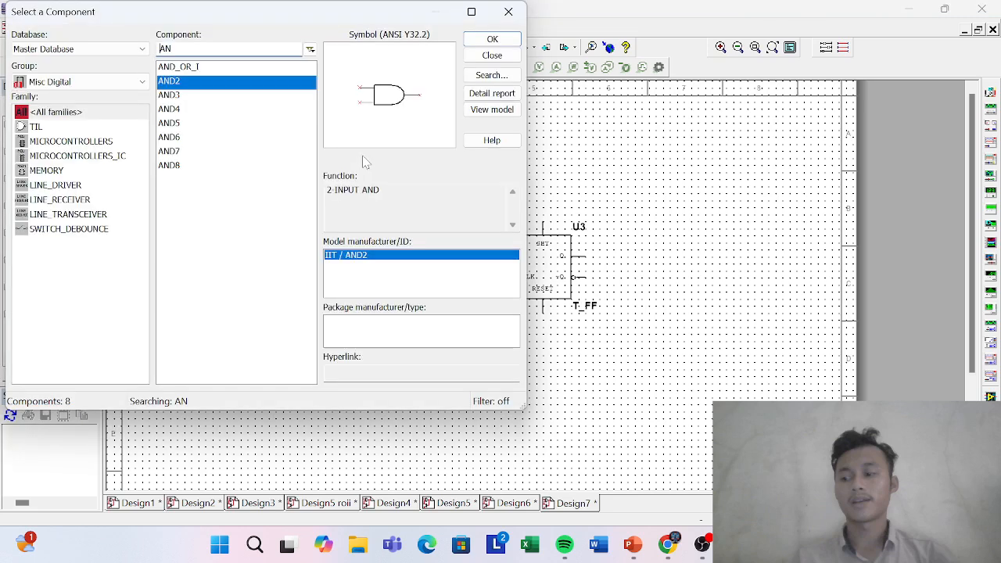
{"action": "left_click", "coordinate": [507, 13]}
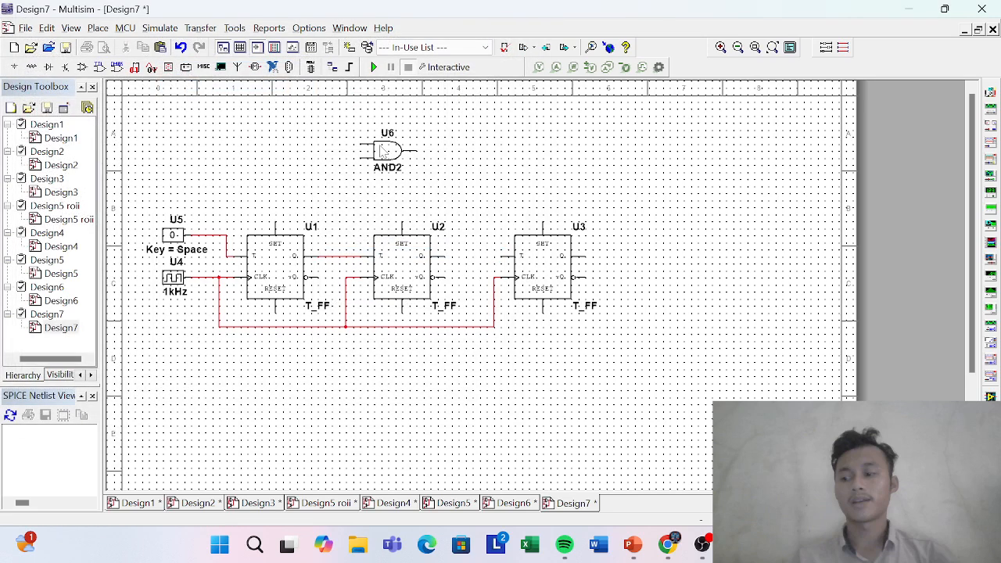
Shift the AND gate slightly and wire its upper input to the line between the first flip-flop's Q and the second's T.
{"action": "left_click", "coordinate": [385, 152]}
{"action": "left_click_drag", "start_coordinate": [385, 152], "coordinate": [412, 145]}
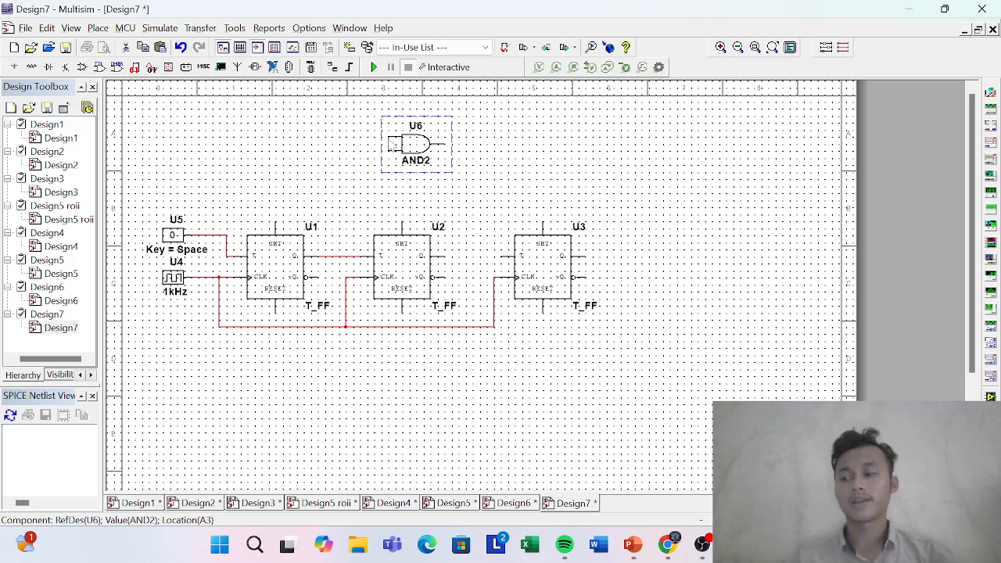
{"action": "left_click", "coordinate": [392, 138]}
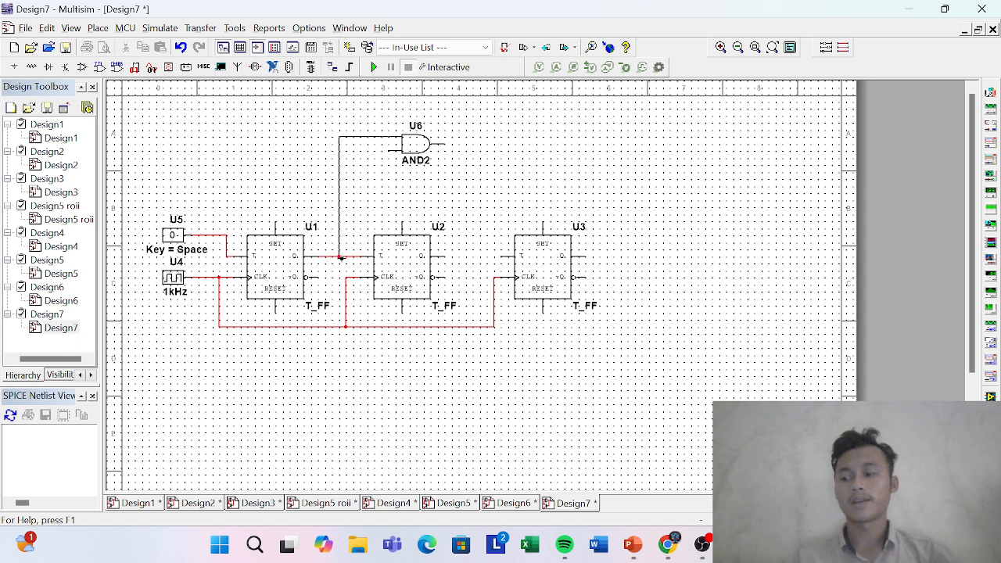
{"action": "left_click", "coordinate": [341, 257]}
{"action": "left_click_drag", "start_coordinate": [388, 154], "coordinate": [443, 174]}
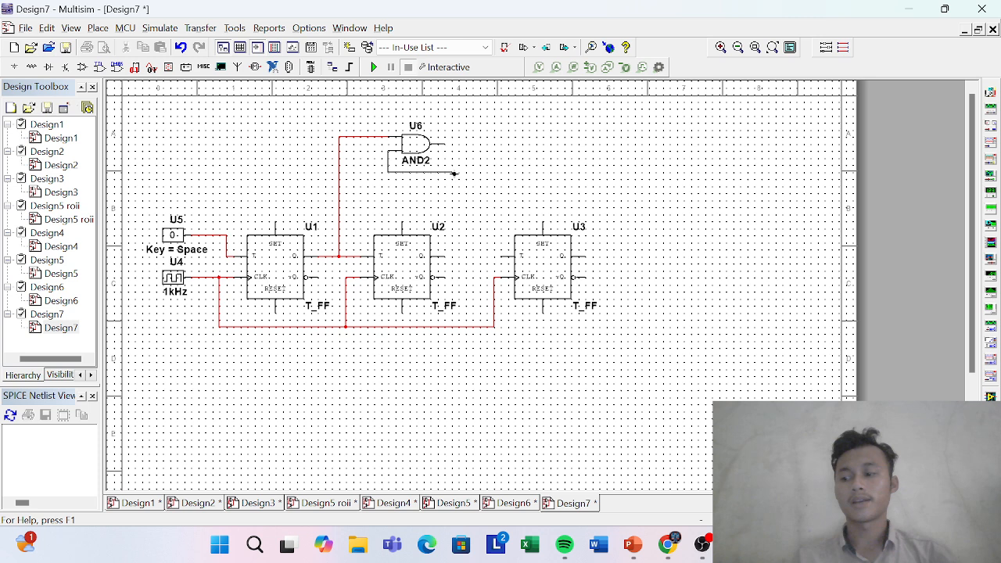
{"action": "double_click", "coordinate": [452, 173]}
{"action": "double_click", "coordinate": [442, 172]}
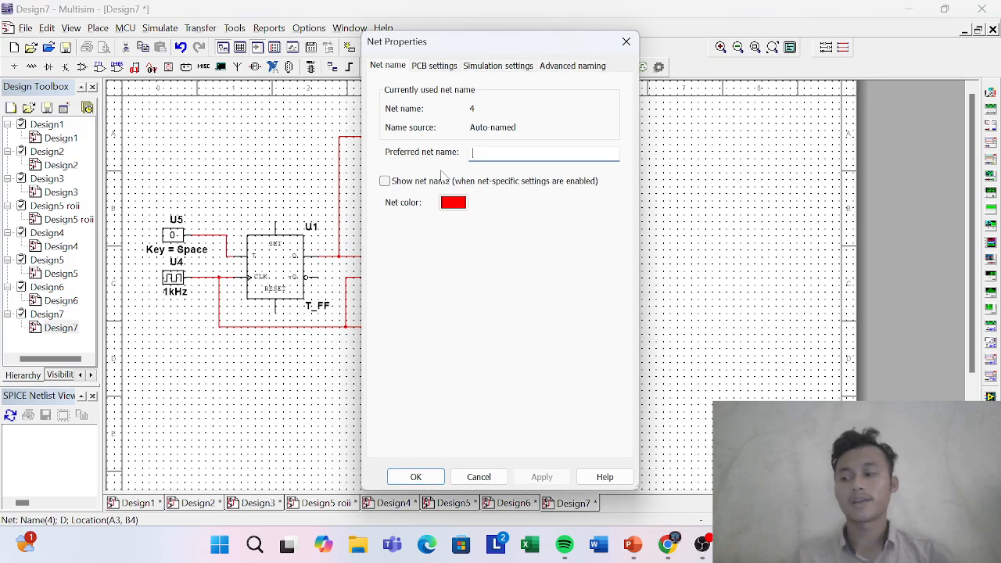
{"action": "left_click", "coordinate": [627, 42]}
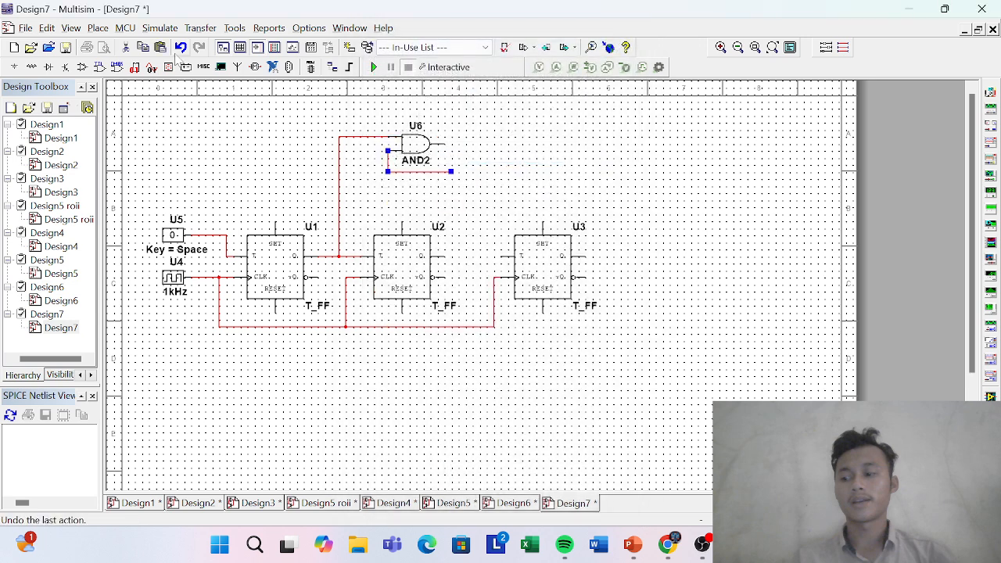
{"action": "left_click", "coordinate": [125, 46]}
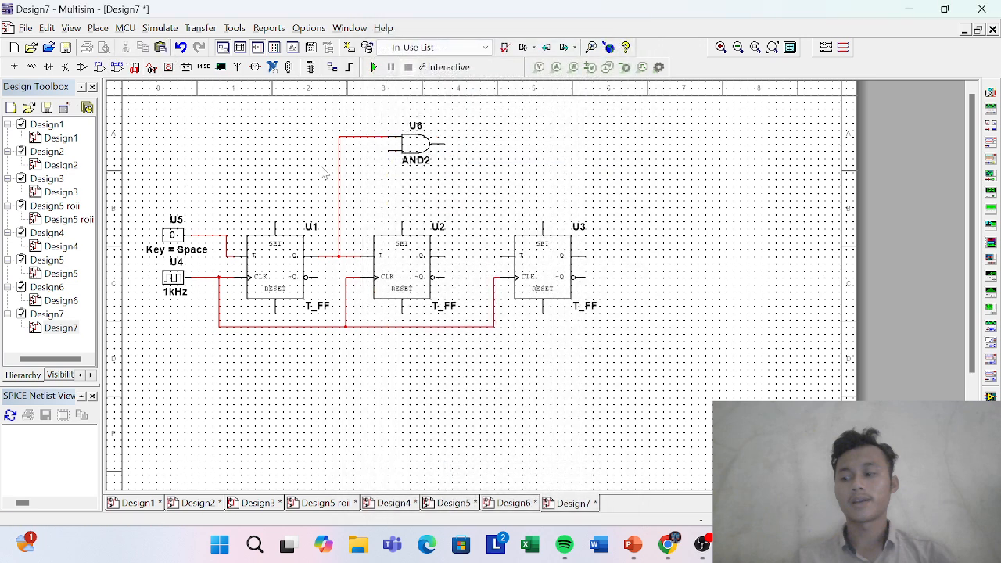
{"action": "left_click", "coordinate": [388, 151]}
{"action": "left_click", "coordinate": [389, 184]}
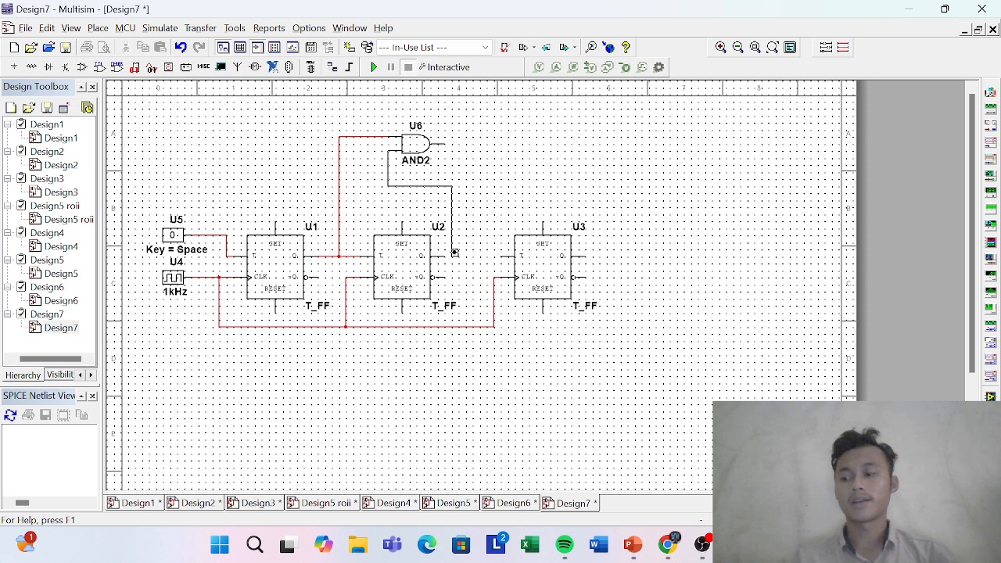
{"action": "left_click", "coordinate": [453, 239]}
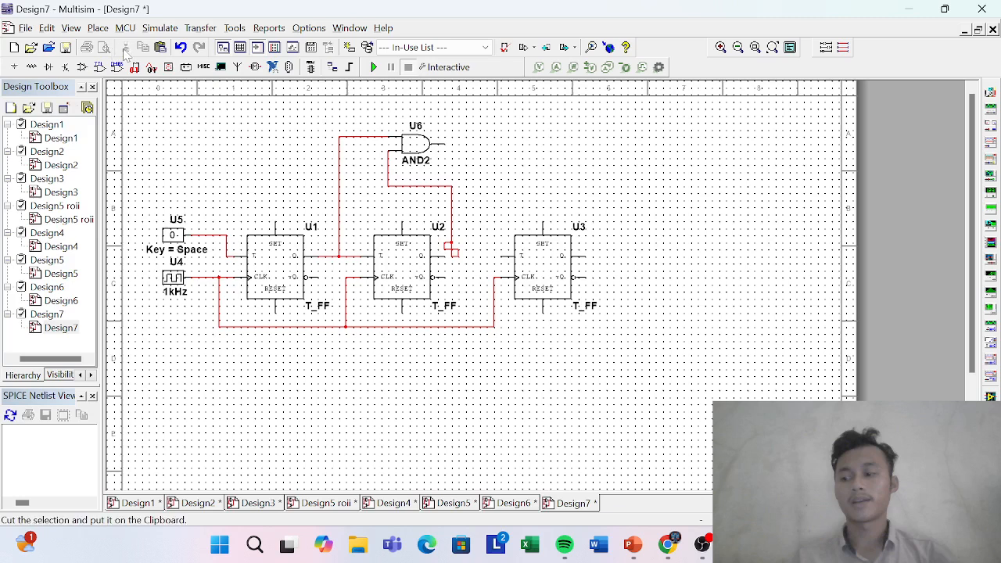
{"action": "left_click", "coordinate": [388, 178]}
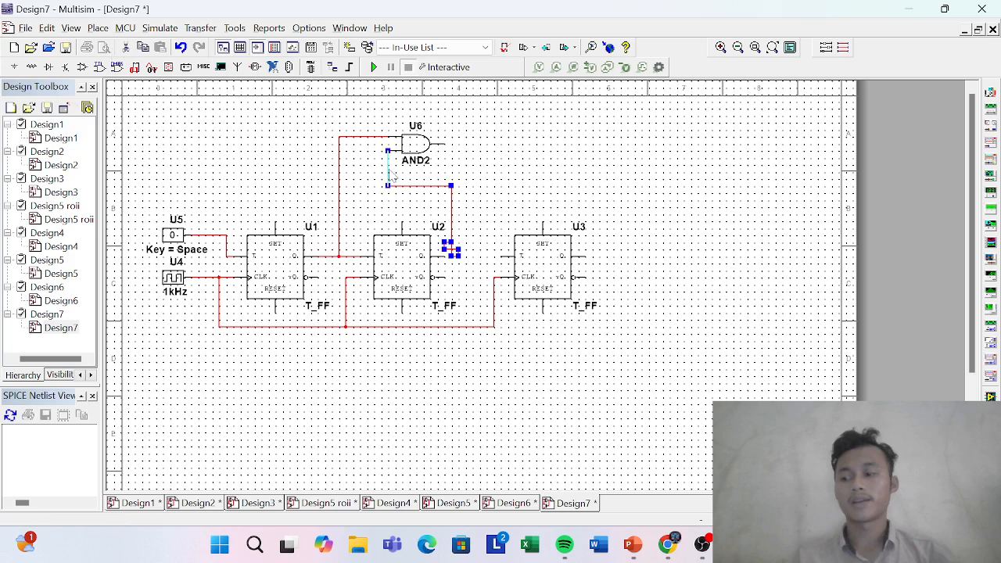
{"action": "left_click", "coordinate": [126, 48]}
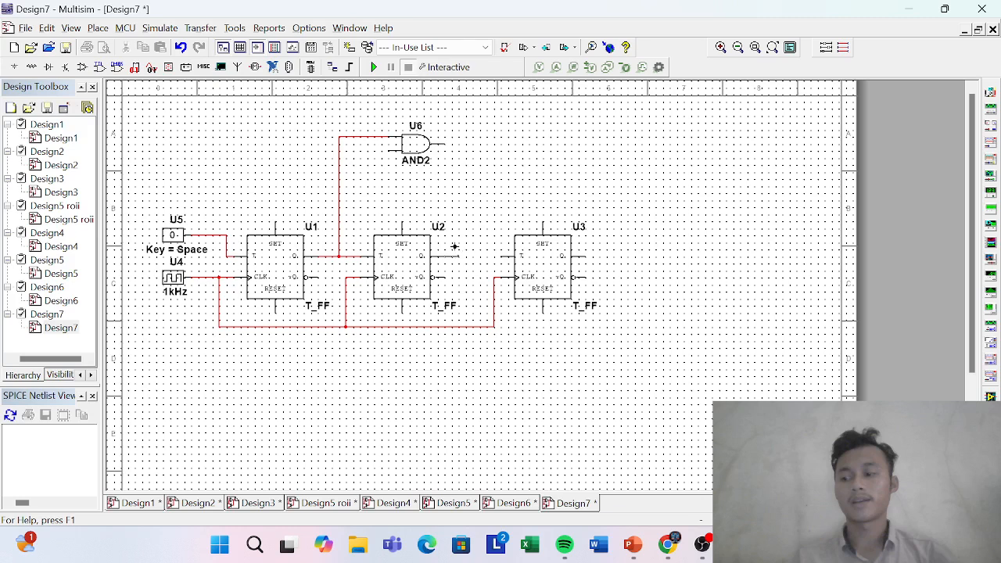
Wire the second flip-flop's Q output to the AND gate's lower input, and the gate's output to the third flip-flop's T input.
{"action": "left_click", "coordinate": [457, 255]}
{"action": "left_click", "coordinate": [389, 192]}
{"action": "left_click", "coordinate": [389, 151]}
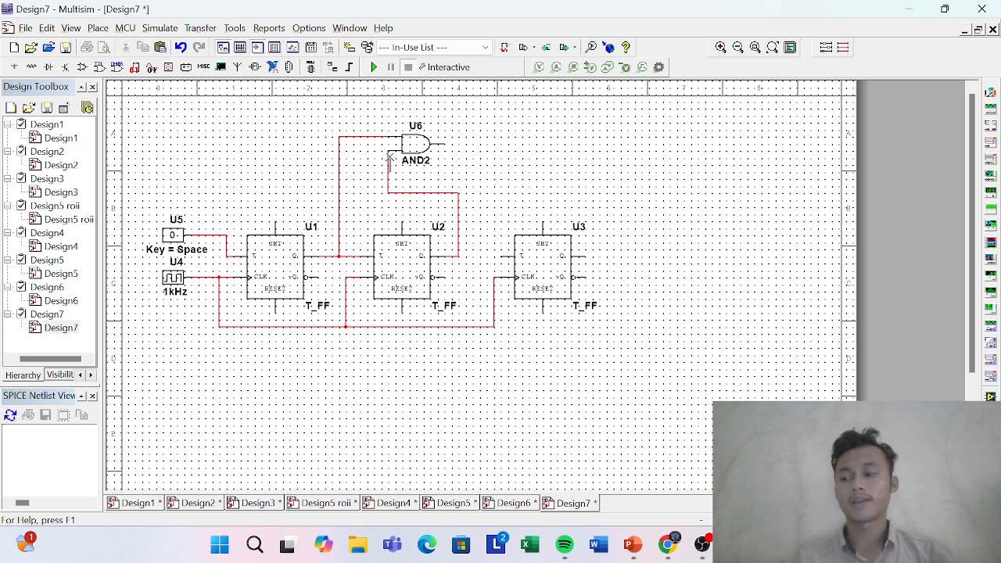
{"action": "left_click", "coordinate": [445, 144]}
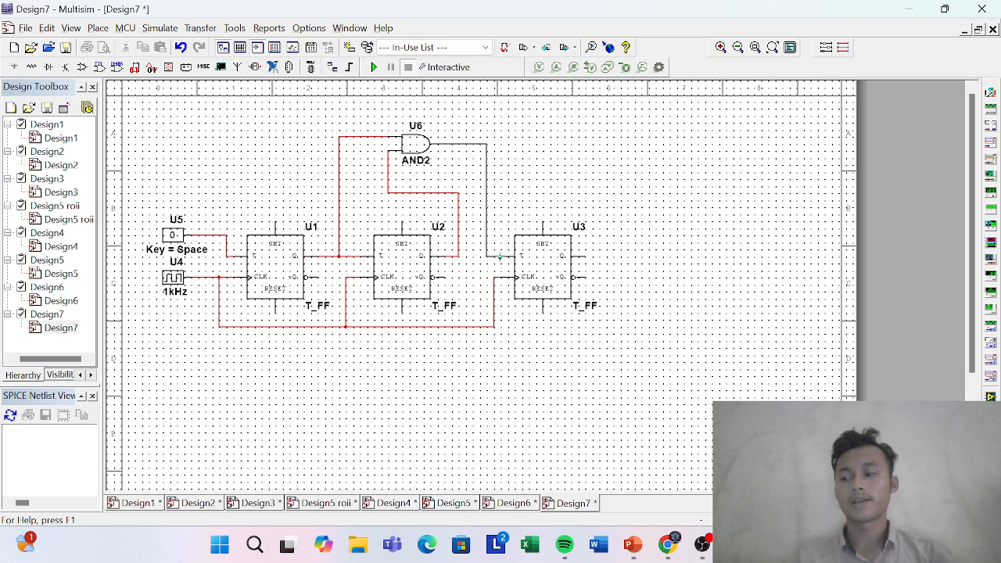
{"action": "left_click", "coordinate": [502, 257]}
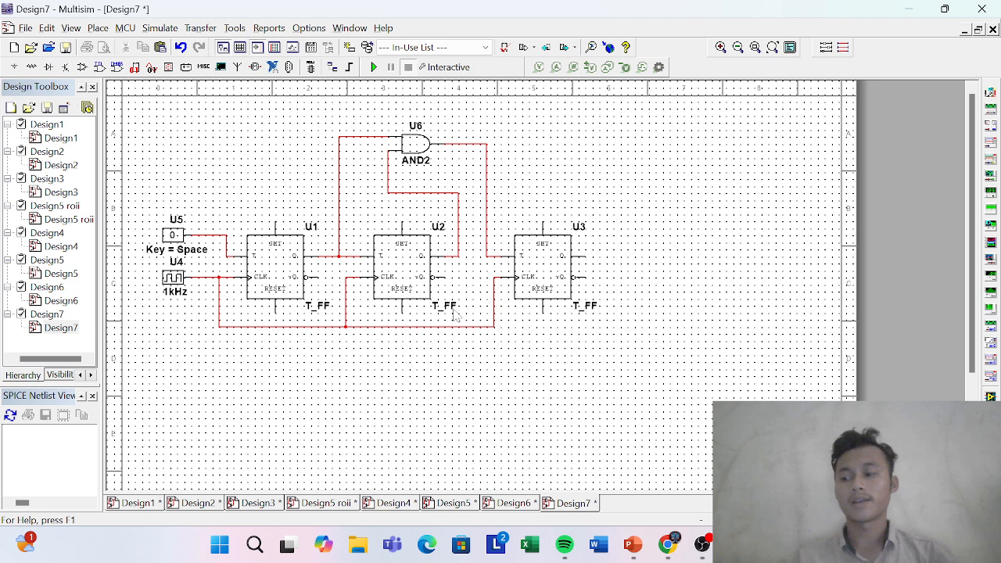
Place three PROBE_GREEN indicators in a row below the third flip-flop and align the third probe with the other two.
{"action": "left_click", "coordinate": [185, 68]}
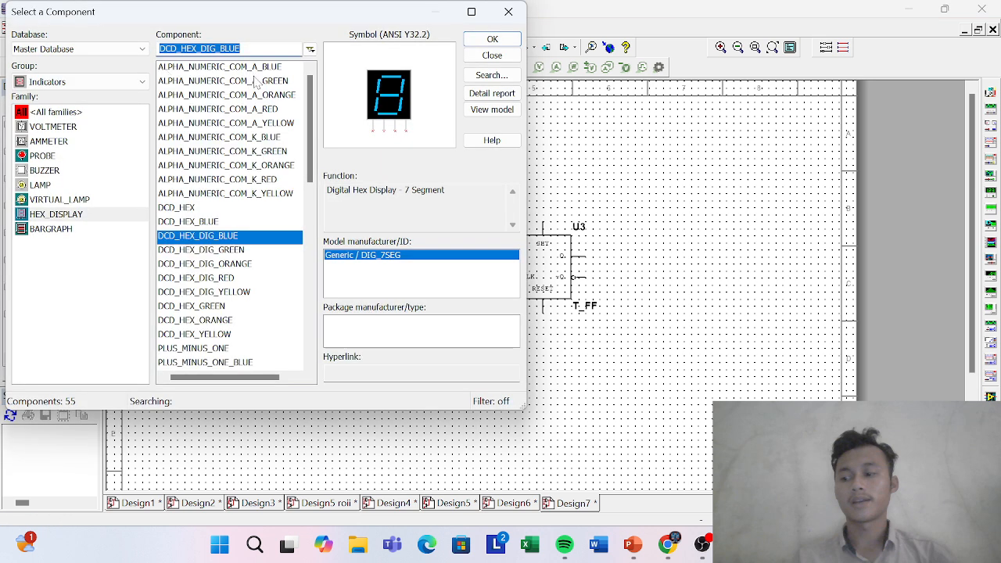
{"action": "left_click", "coordinate": [58, 157]}
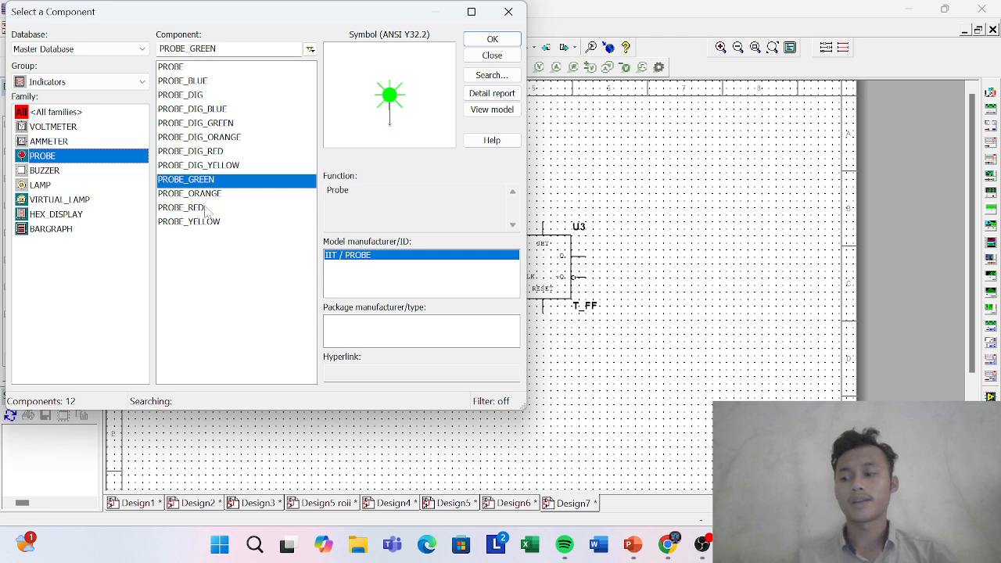
{"action": "double_click", "coordinate": [209, 181]}
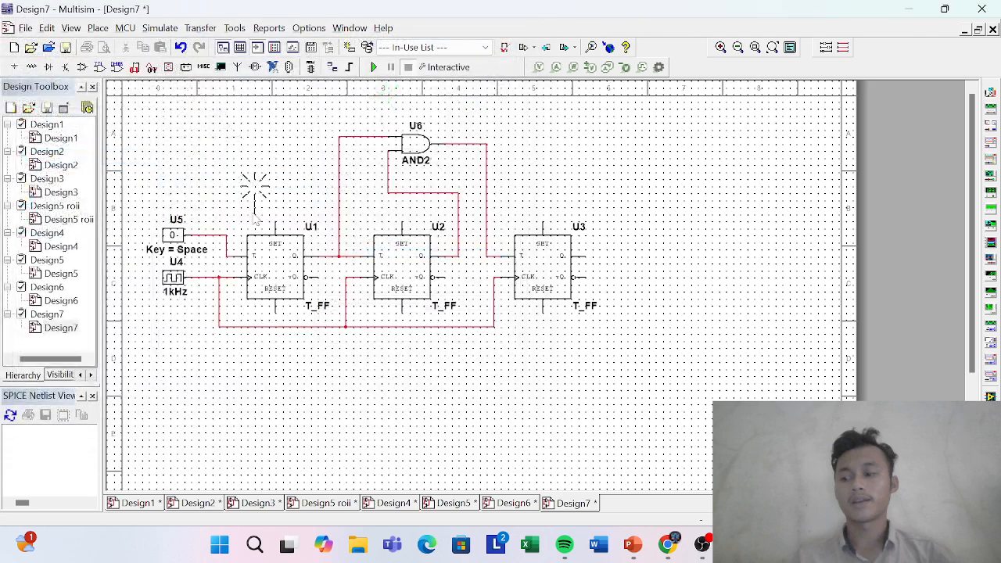
{"action": "left_click", "coordinate": [528, 421]}
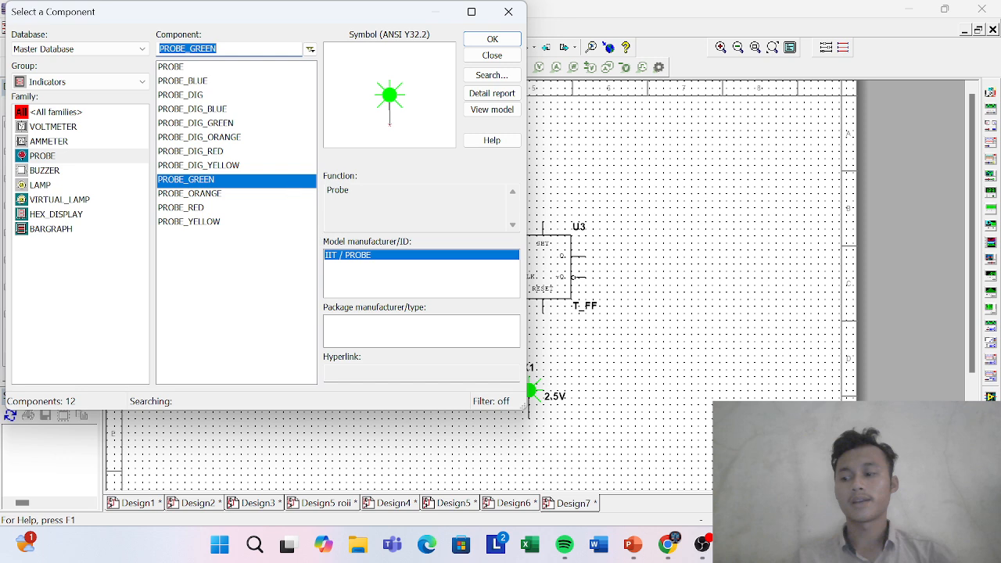
{"action": "left_click", "coordinate": [492, 39]}
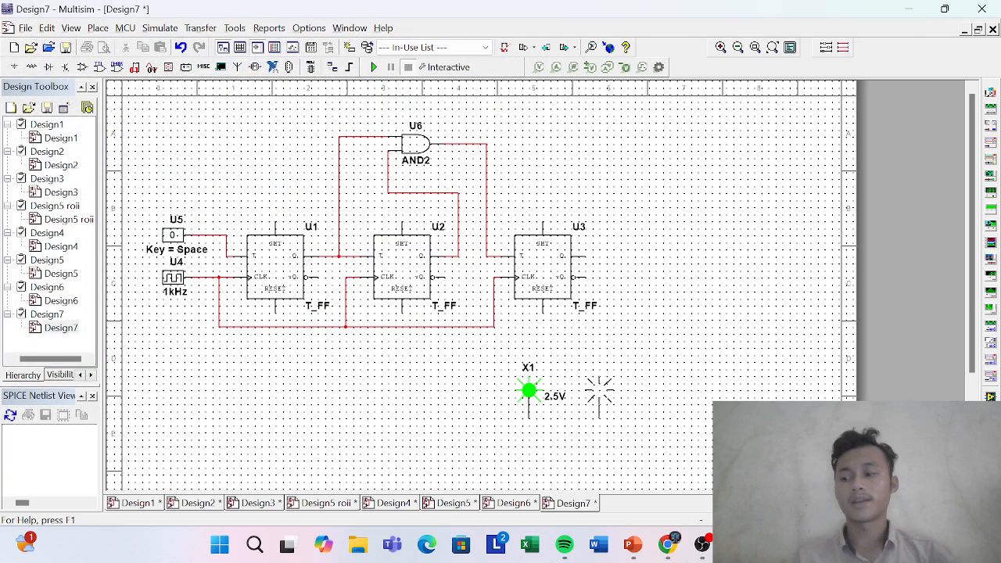
{"action": "left_click", "coordinate": [592, 419]}
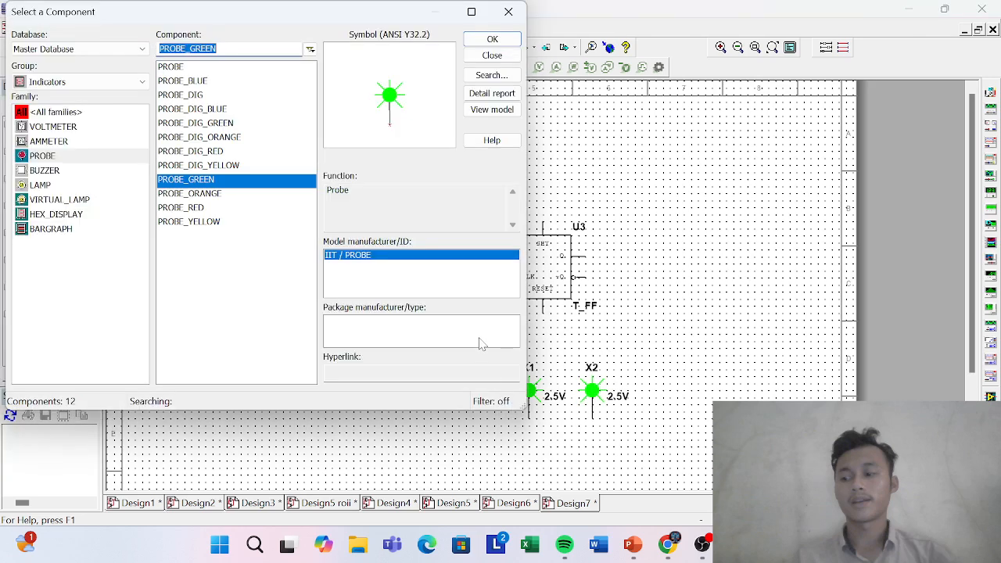
{"action": "key", "text": "Return"}
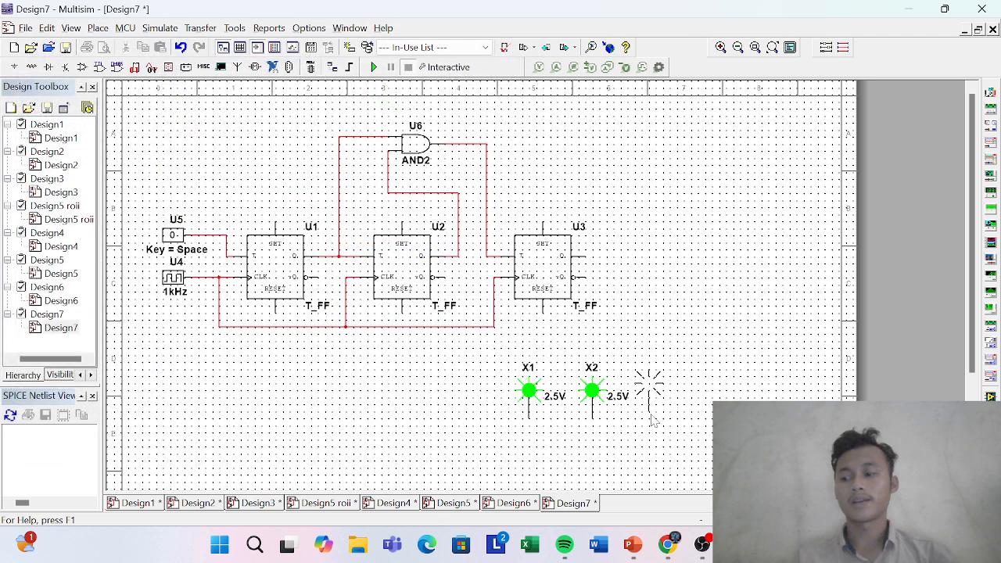
{"action": "left_click", "coordinate": [650, 420]}
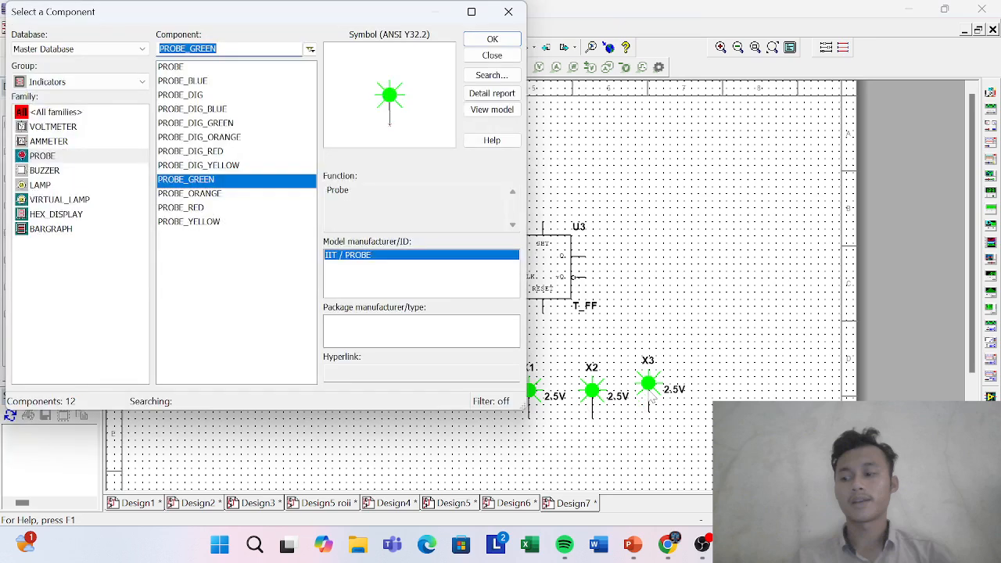
{"action": "left_click", "coordinate": [509, 13]}
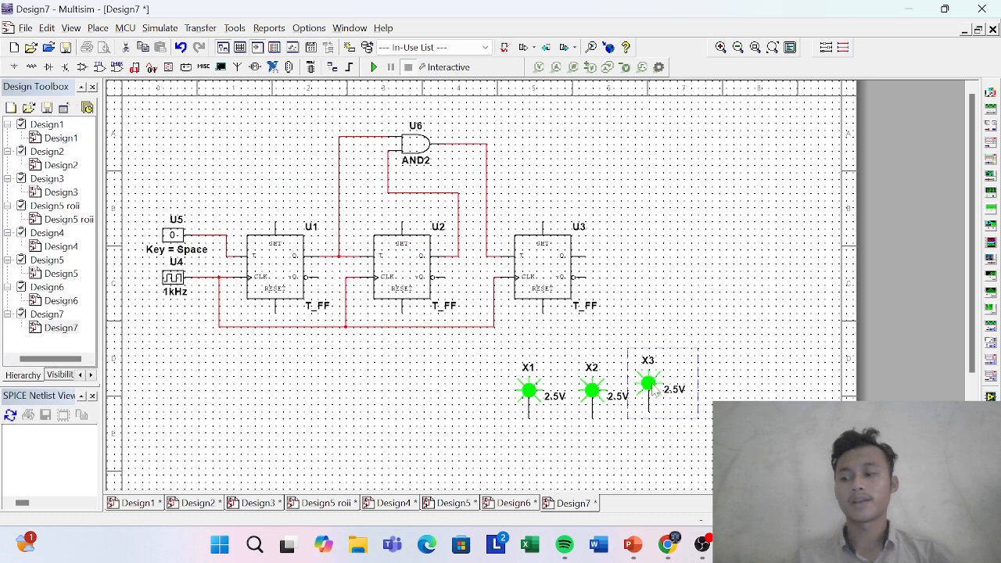
{"action": "left_click_drag", "start_coordinate": [655, 394], "coordinate": [655, 401]}
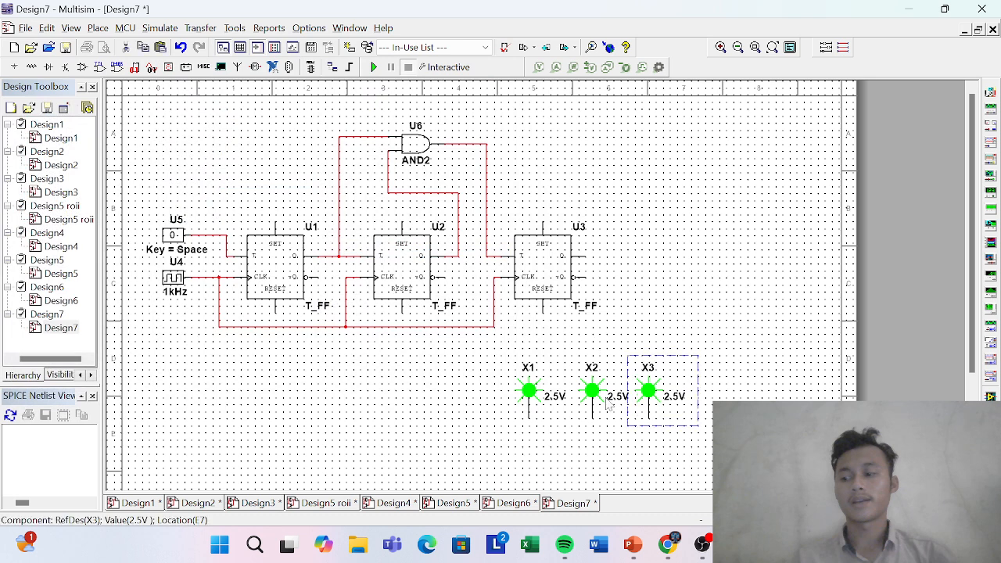
Wire probes X1, X2 and X3 to the Q outputs of the first, second and third flip-flops respectively.
{"action": "left_click", "coordinate": [528, 418]}
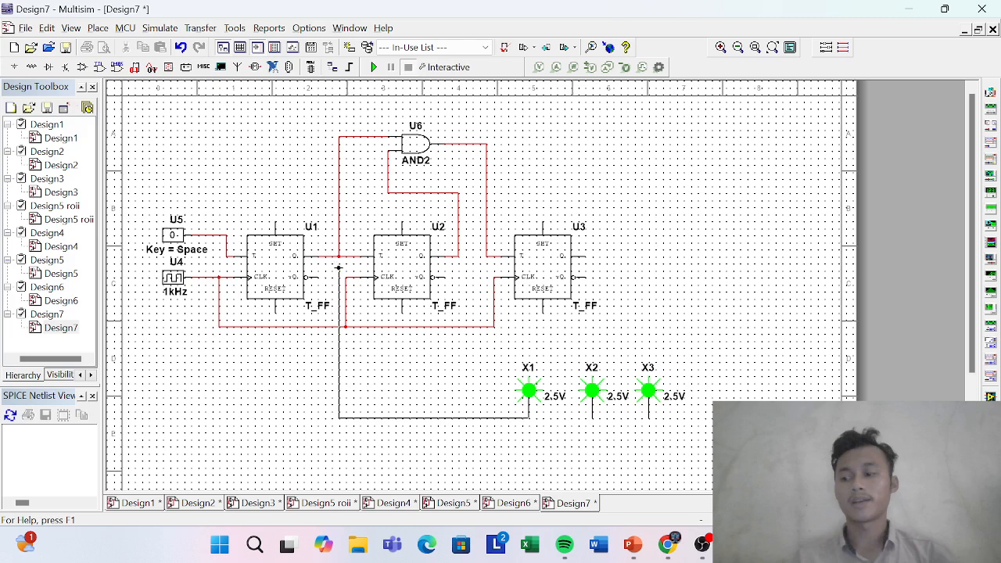
{"action": "left_click", "coordinate": [339, 256]}
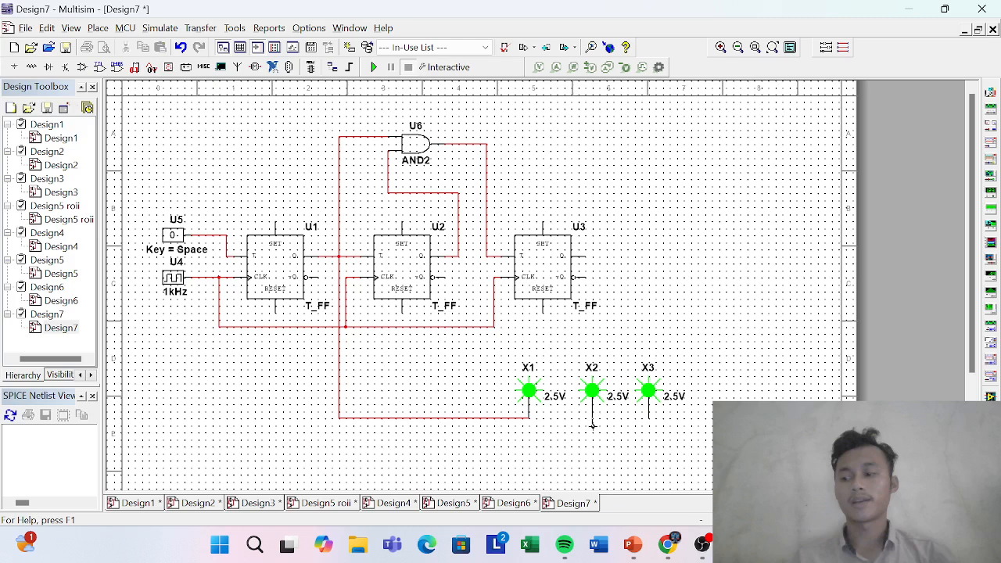
{"action": "left_click", "coordinate": [593, 426]}
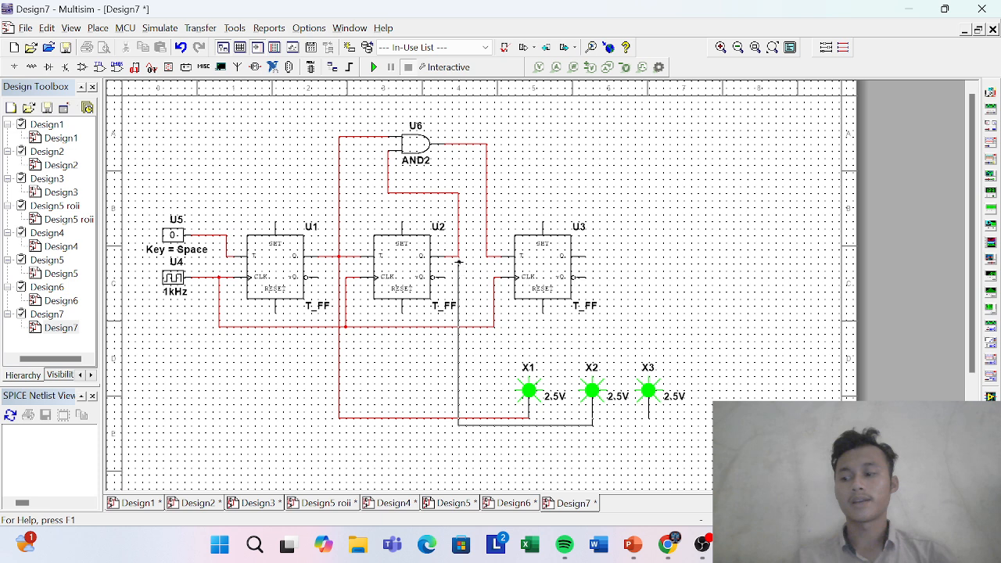
{"action": "left_click", "coordinate": [459, 255]}
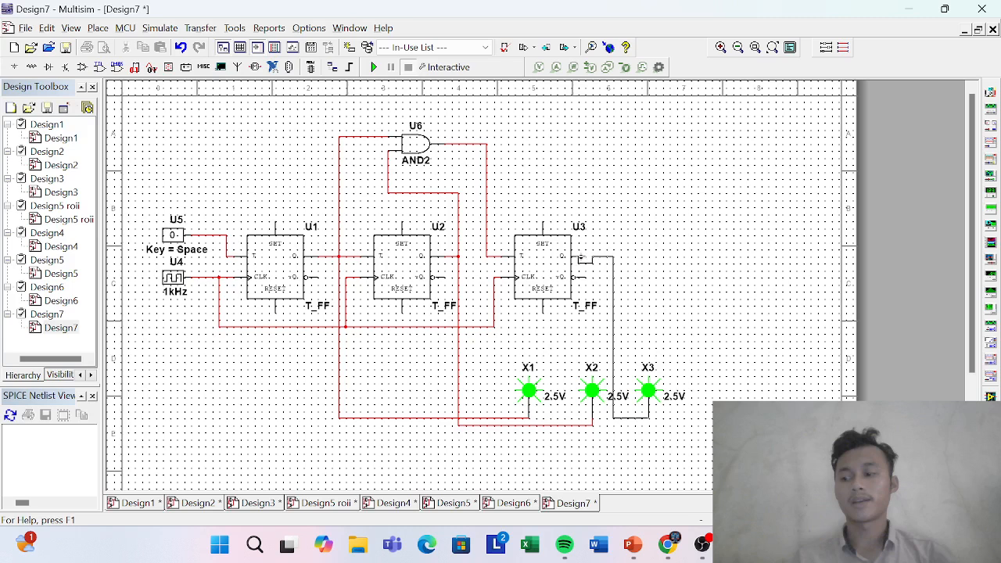
{"action": "left_click", "coordinate": [583, 256]}
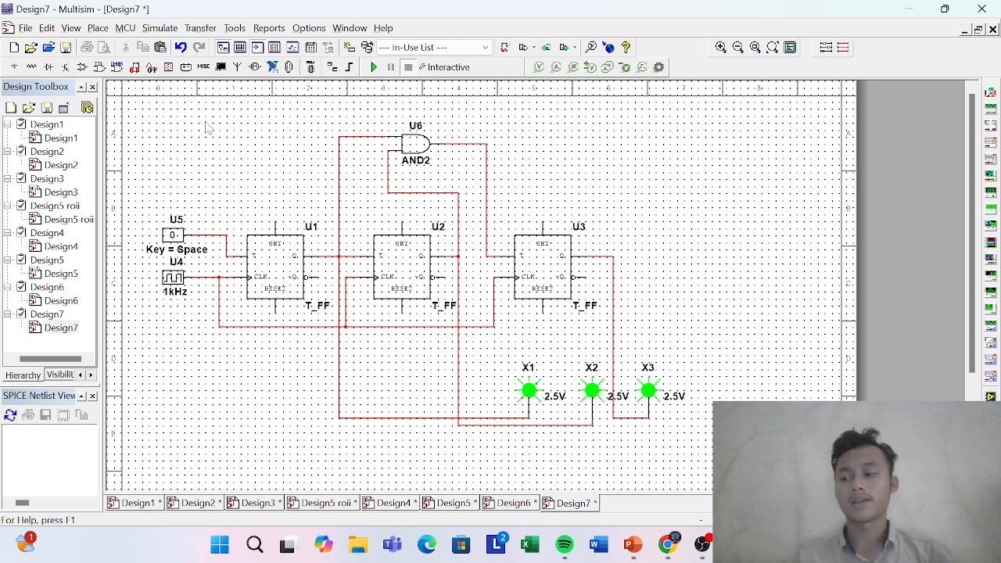
Place a DCD_HEX_DIG_BLUE hex display above and to the right of the third flip-flop.
{"action": "left_click", "coordinate": [167, 69]}
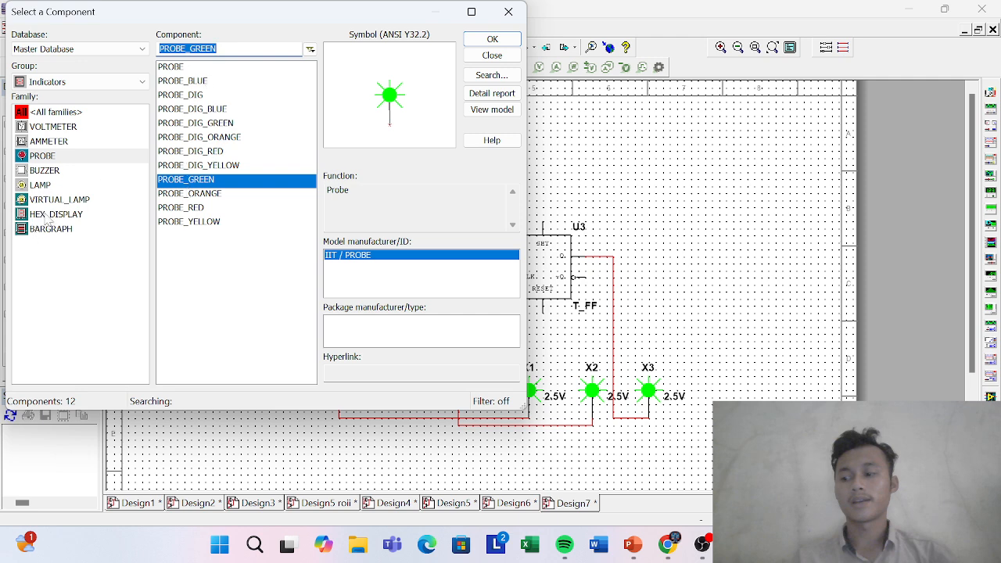
{"action": "left_click", "coordinate": [47, 214]}
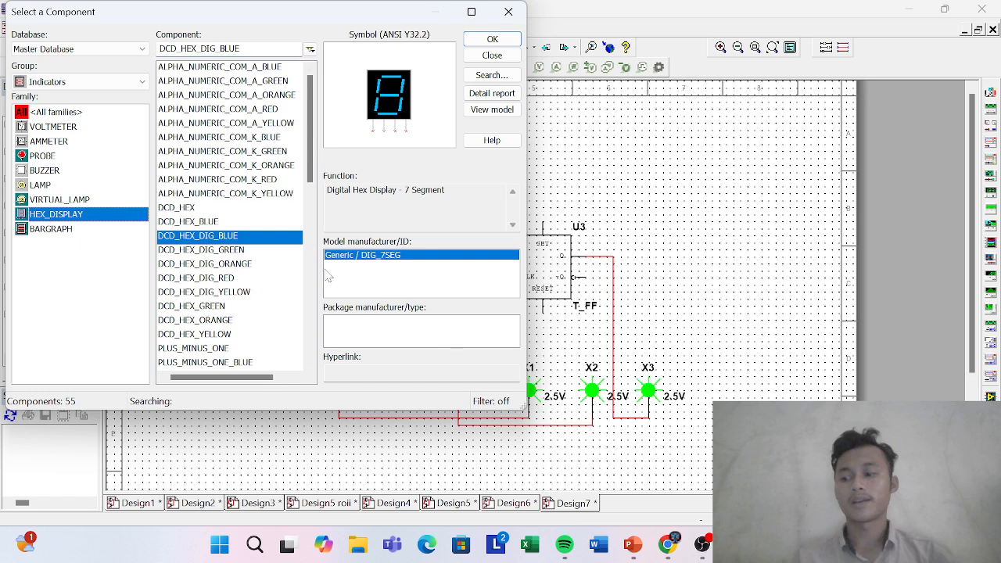
{"action": "left_click", "coordinate": [480, 41]}
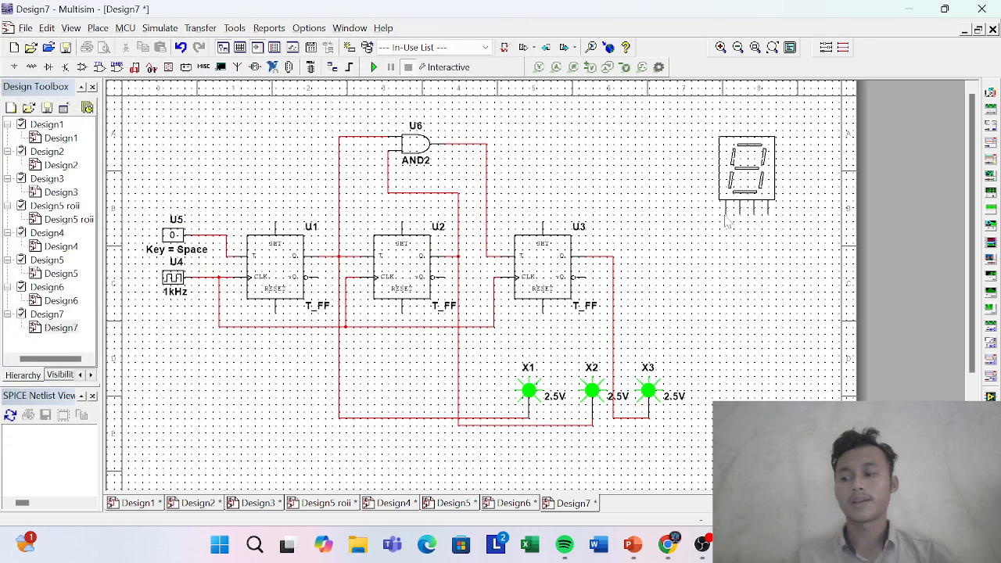
{"action": "left_click", "coordinate": [729, 220]}
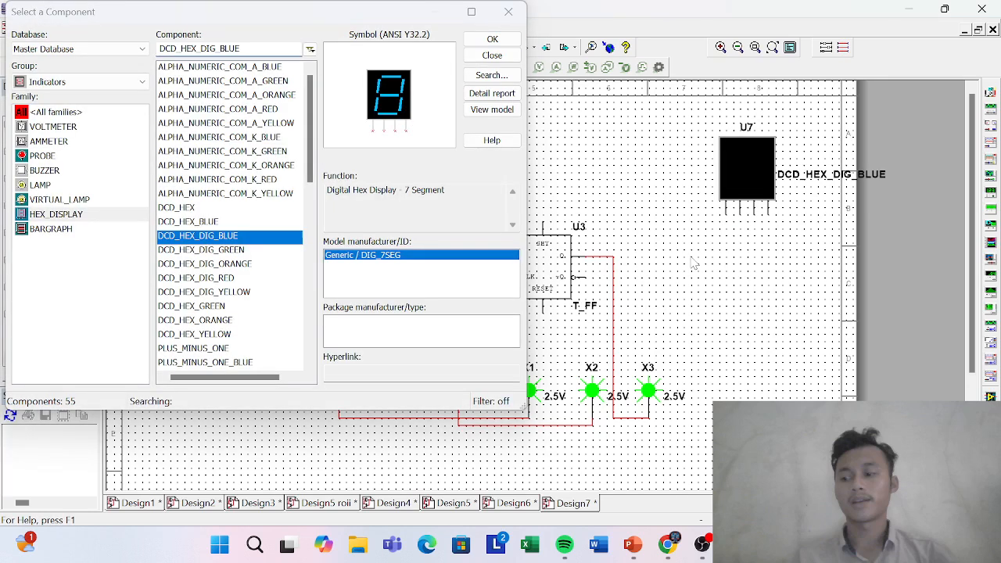
{"action": "left_click", "coordinate": [507, 13]}
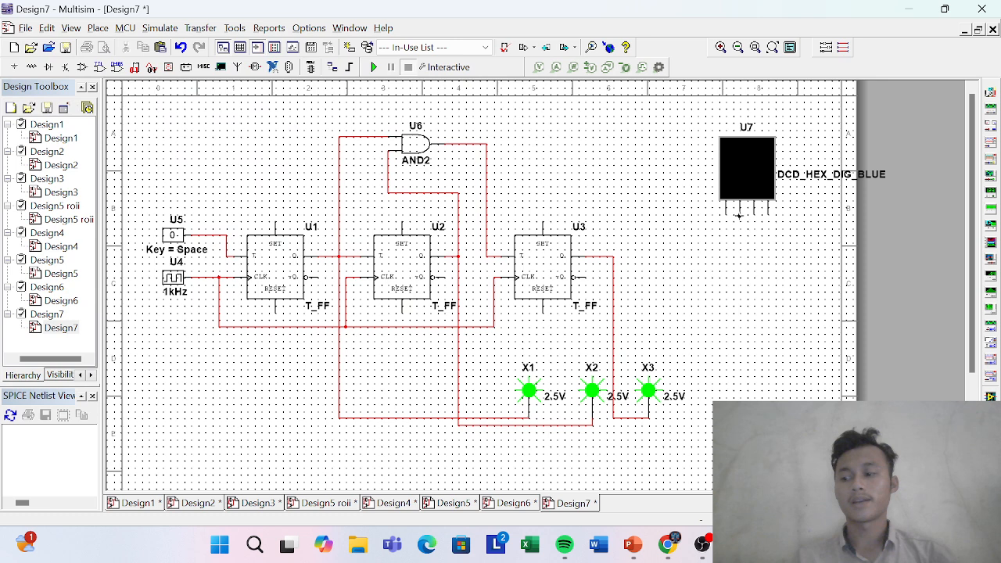
Wire the hex display's second, third and fourth pins to the Q lines of the third, second and first flip-flops respectively.
{"action": "left_click", "coordinate": [739, 214]}
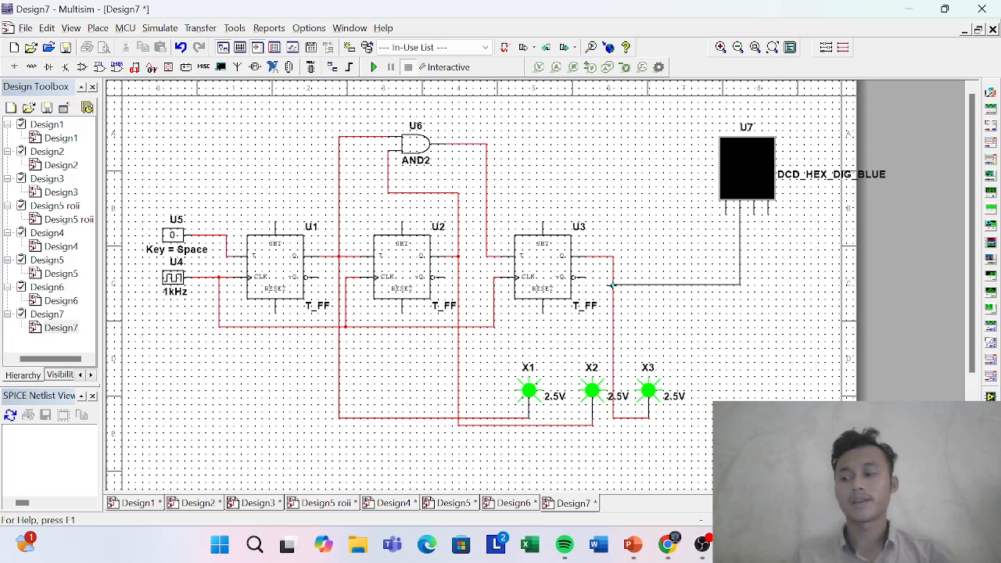
{"action": "left_click", "coordinate": [613, 285]}
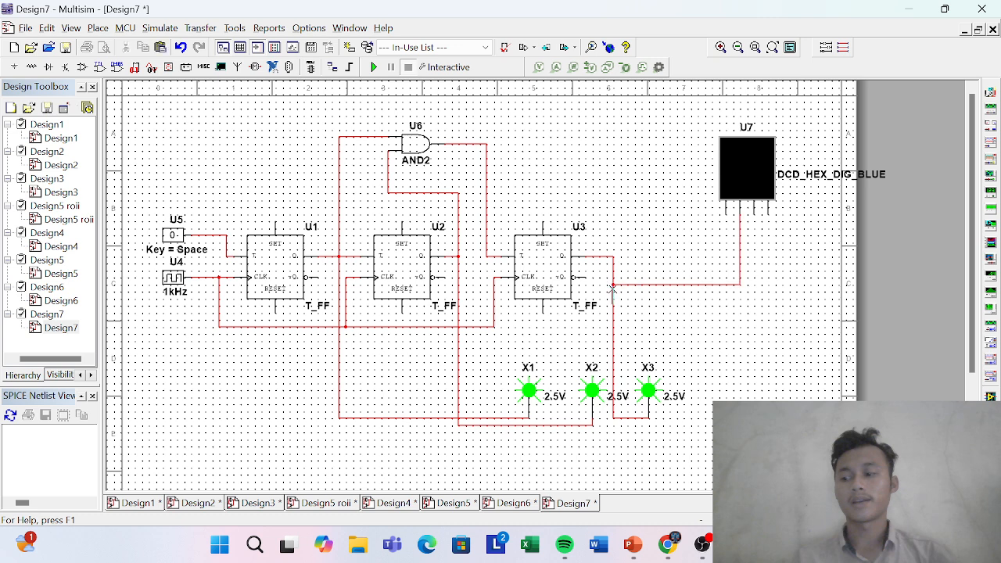
{"action": "left_click", "coordinate": [755, 214]}
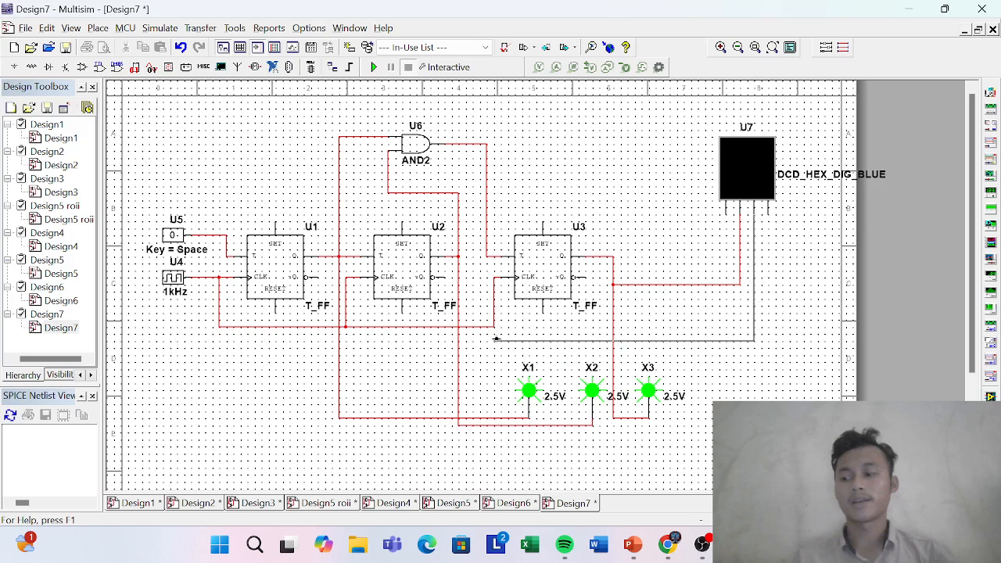
{"action": "left_click", "coordinate": [461, 342]}
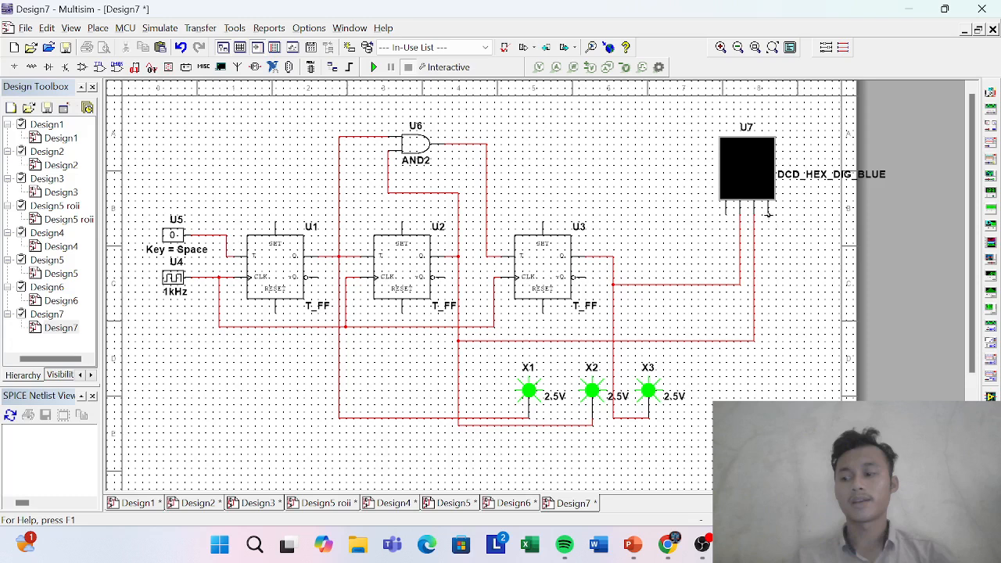
{"action": "left_click", "coordinate": [769, 213]}
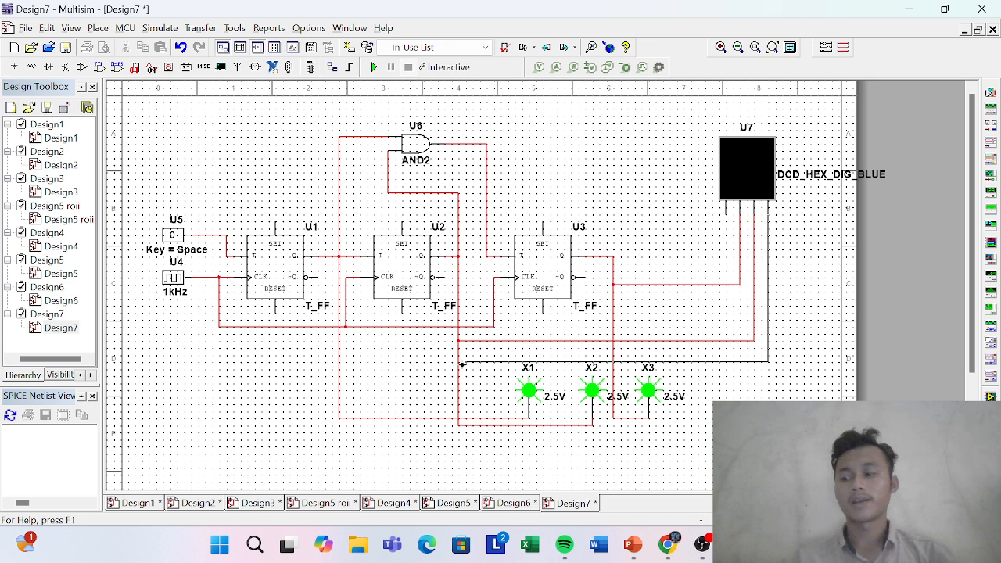
{"action": "left_click", "coordinate": [340, 370]}
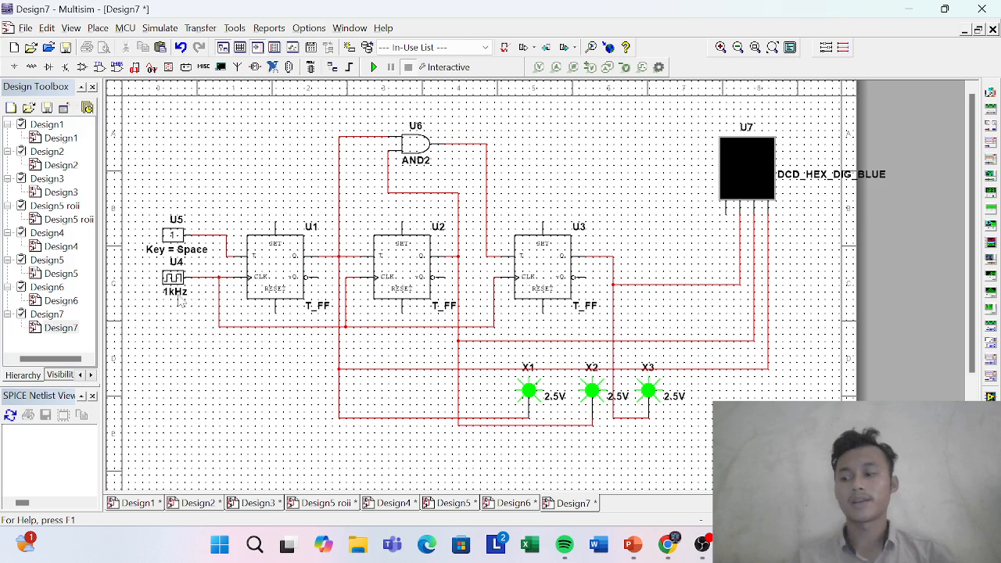
Set the digital clock U4's frequency to 3 Hz.
{"action": "left_click", "coordinate": [180, 300]}
{"action": "double_click", "coordinate": [173, 278]}
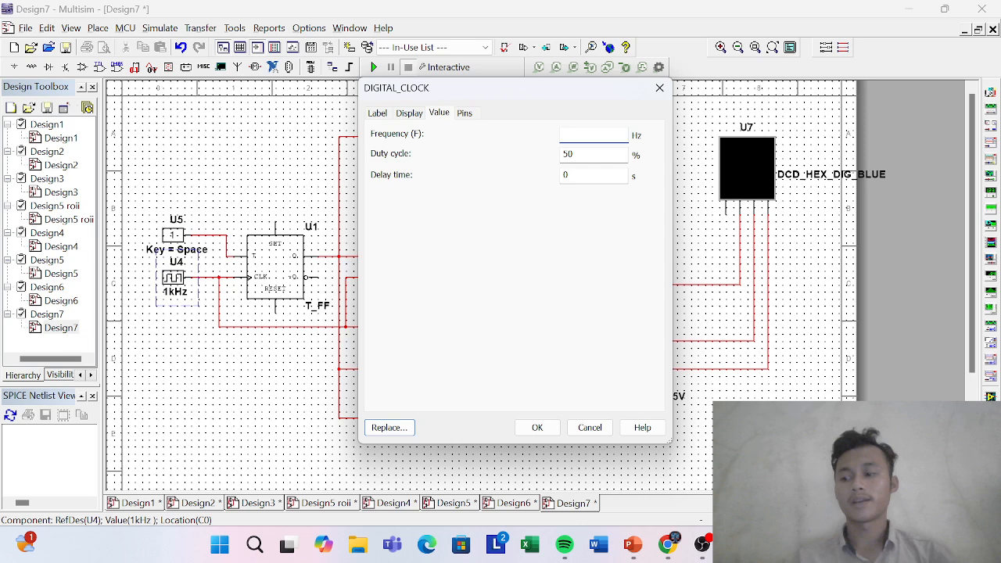
{"action": "left_click", "coordinate": [537, 428]}
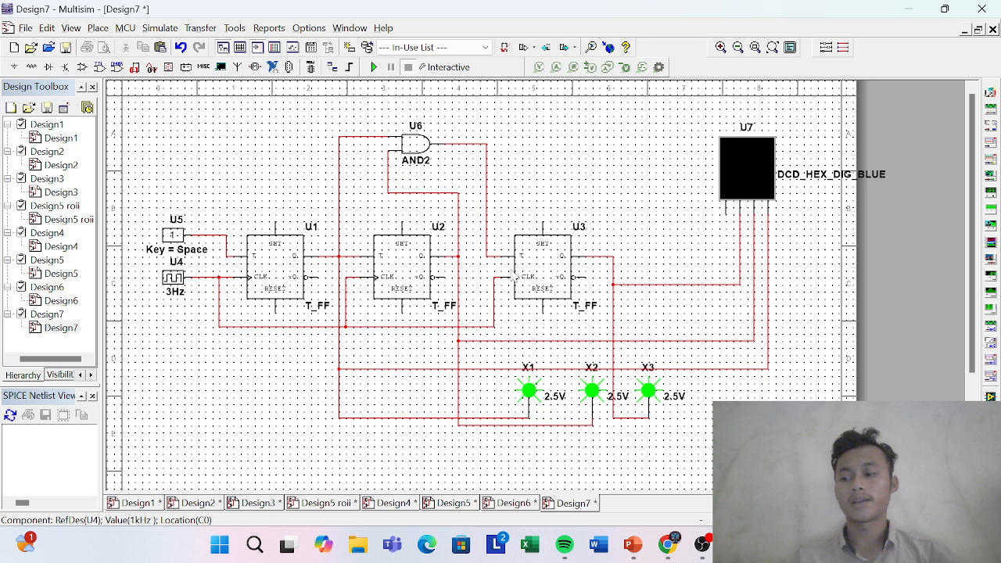
Run the counter simulation, pausing and resuming it to watch the hex display and probes, and stop it.
{"action": "left_click", "coordinate": [374, 68]}
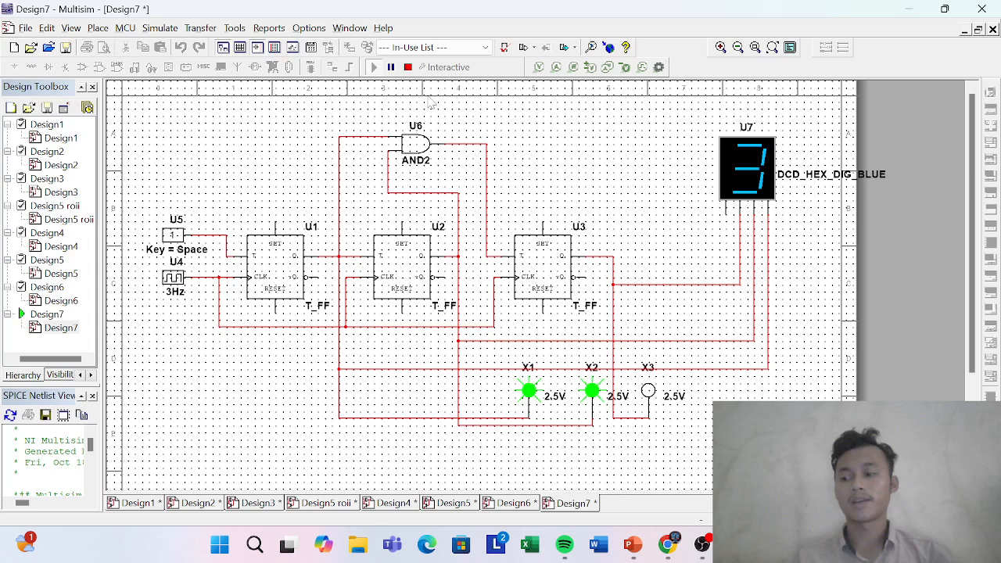
{"action": "left_click", "coordinate": [397, 72]}
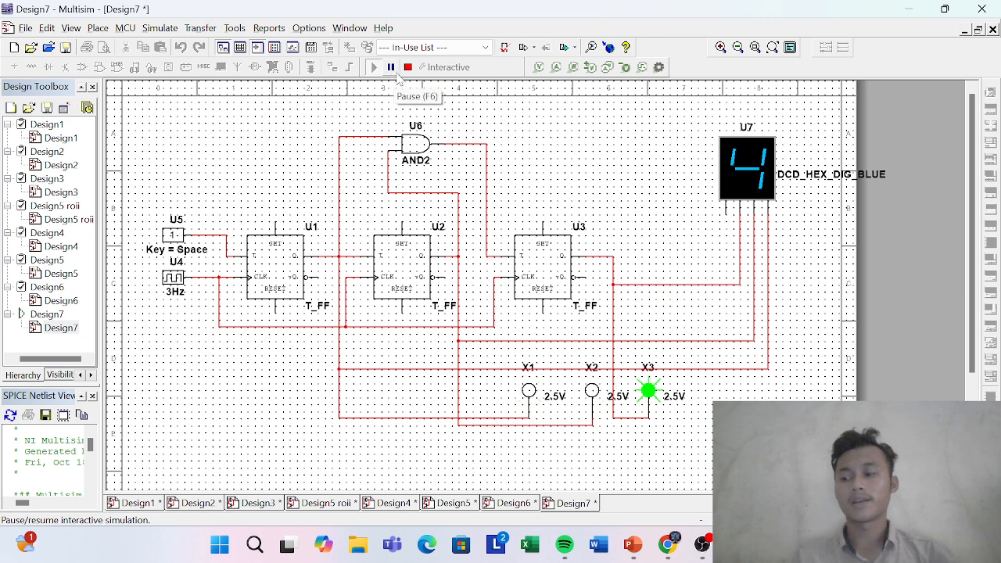
{"action": "left_click", "coordinate": [393, 69]}
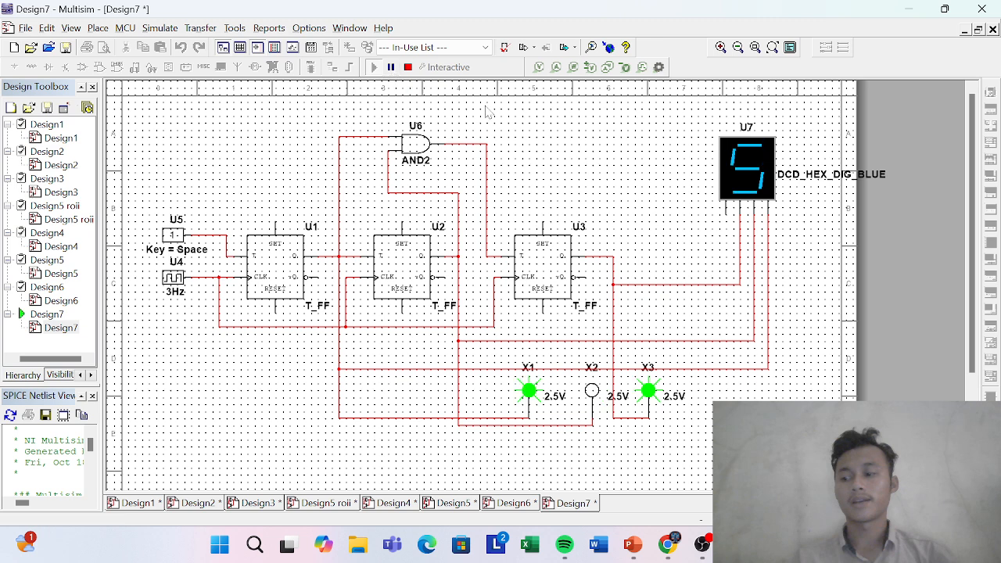
{"action": "left_click", "coordinate": [389, 68]}
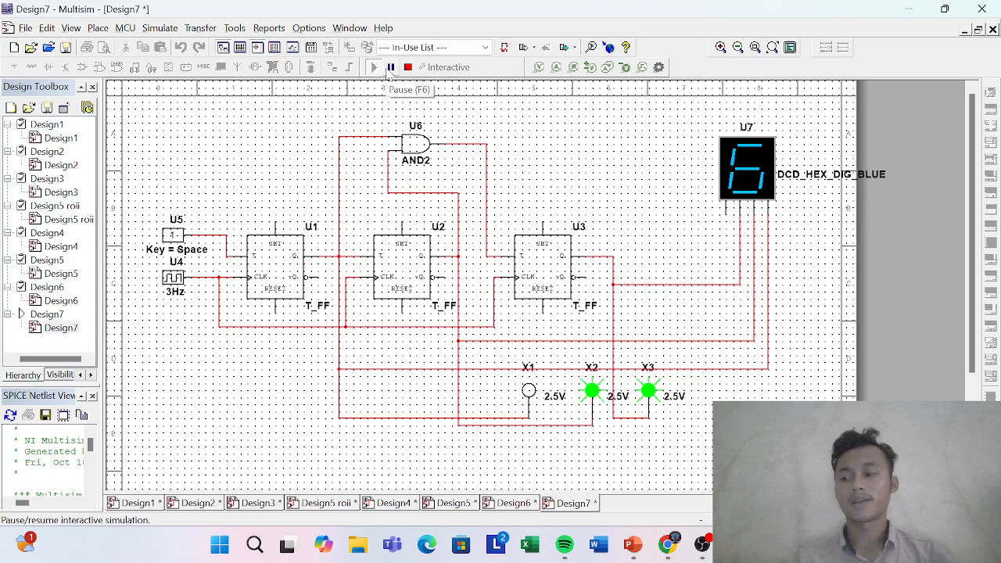
{"action": "left_click", "coordinate": [375, 68]}
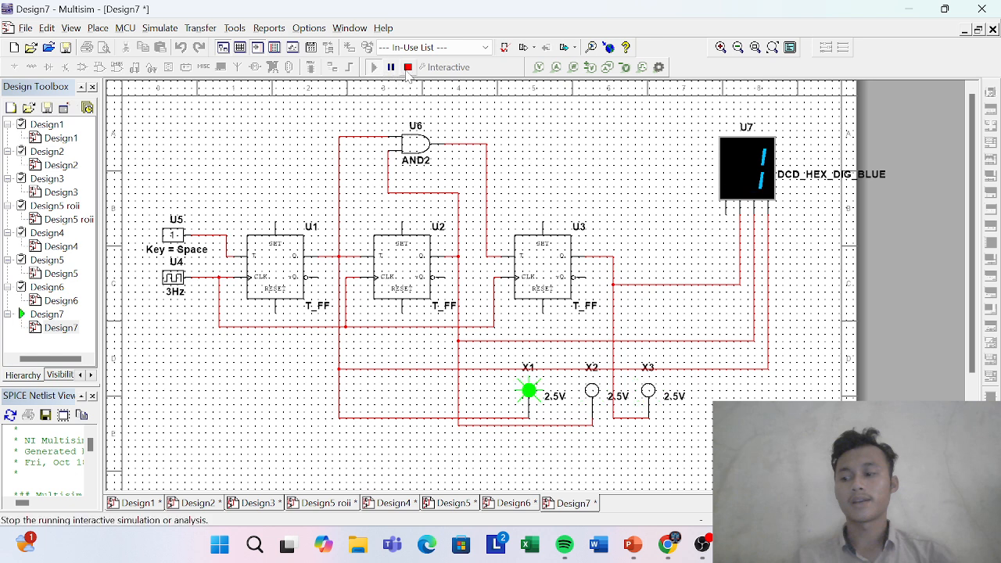
{"action": "left_click", "coordinate": [408, 68]}
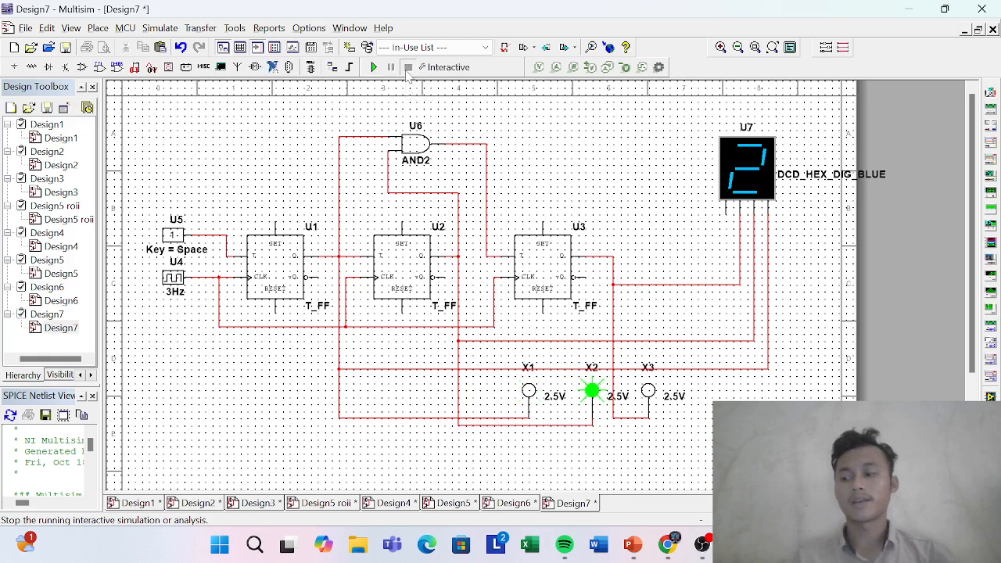
Rerun the simulation three times, stopping it at counts 1, 2 and 3 to compare the probes with the hex display.
{"action": "left_click", "coordinate": [375, 68]}
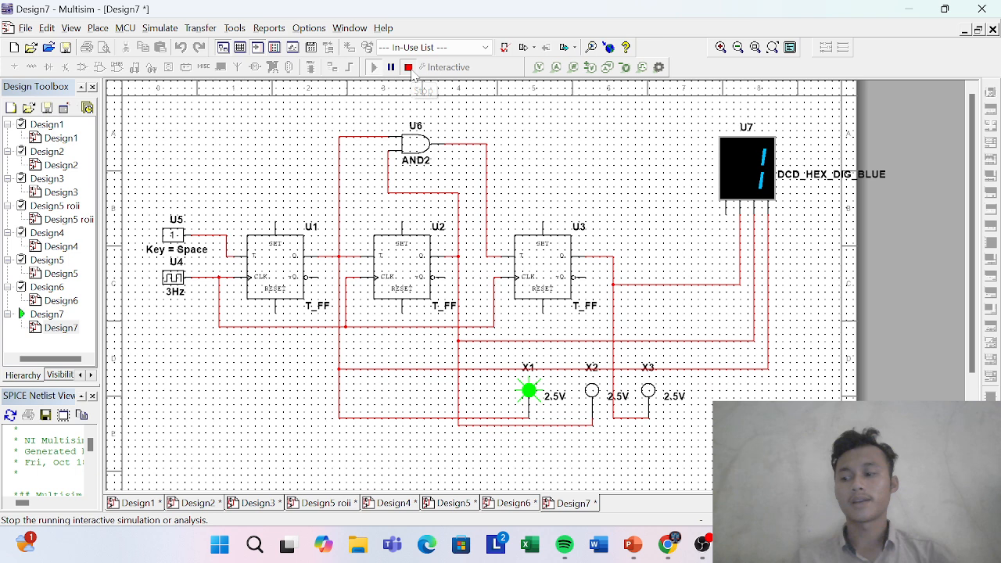
{"action": "left_click", "coordinate": [408, 68]}
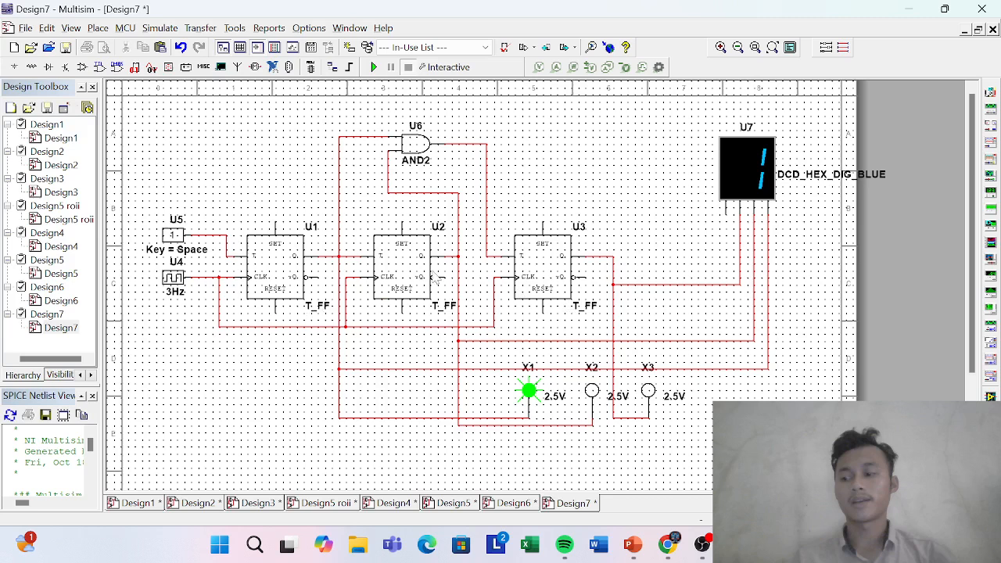
{"action": "left_click", "coordinate": [374, 68]}
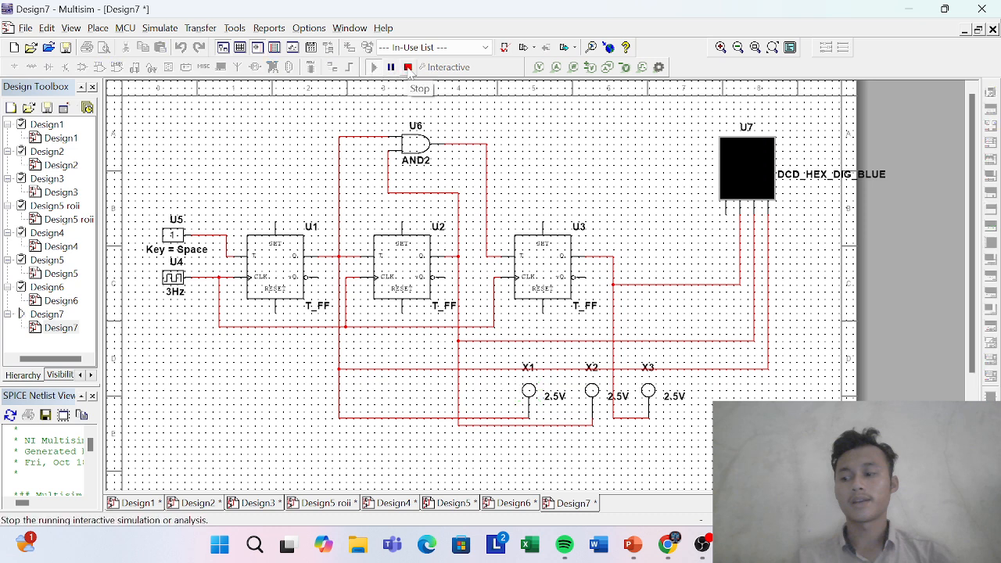
{"action": "left_click", "coordinate": [408, 68]}
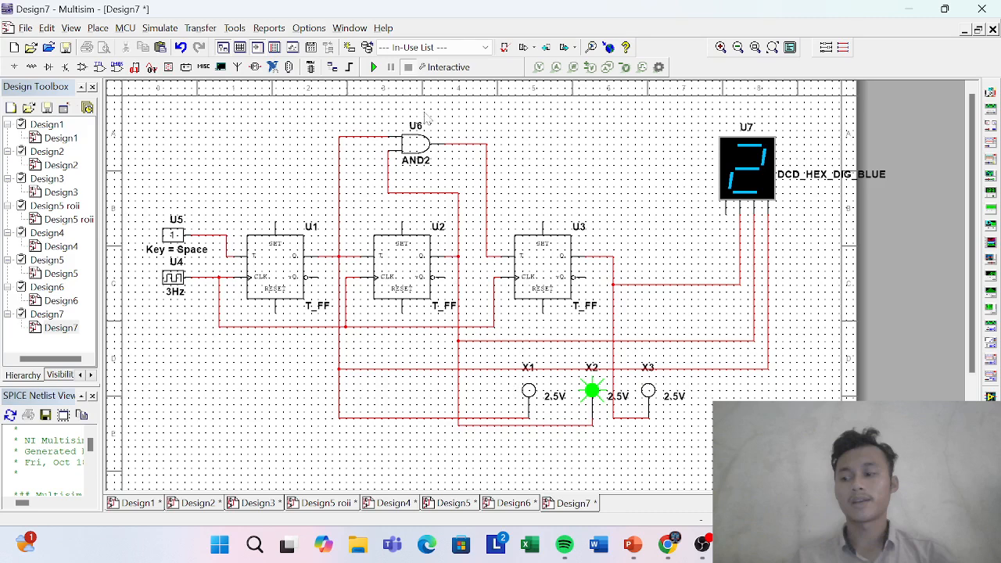
{"action": "left_click", "coordinate": [374, 67]}
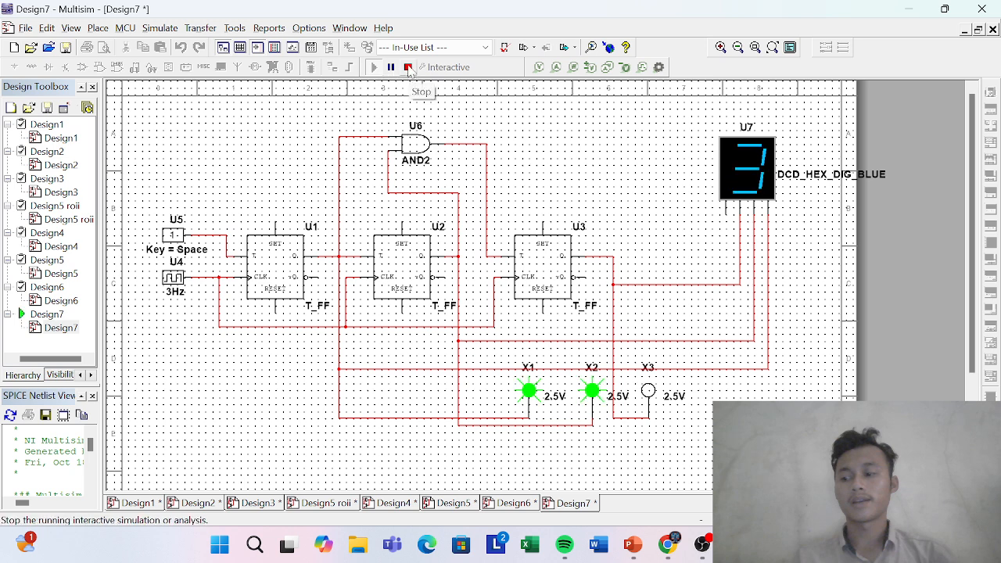
{"action": "left_click", "coordinate": [408, 68]}
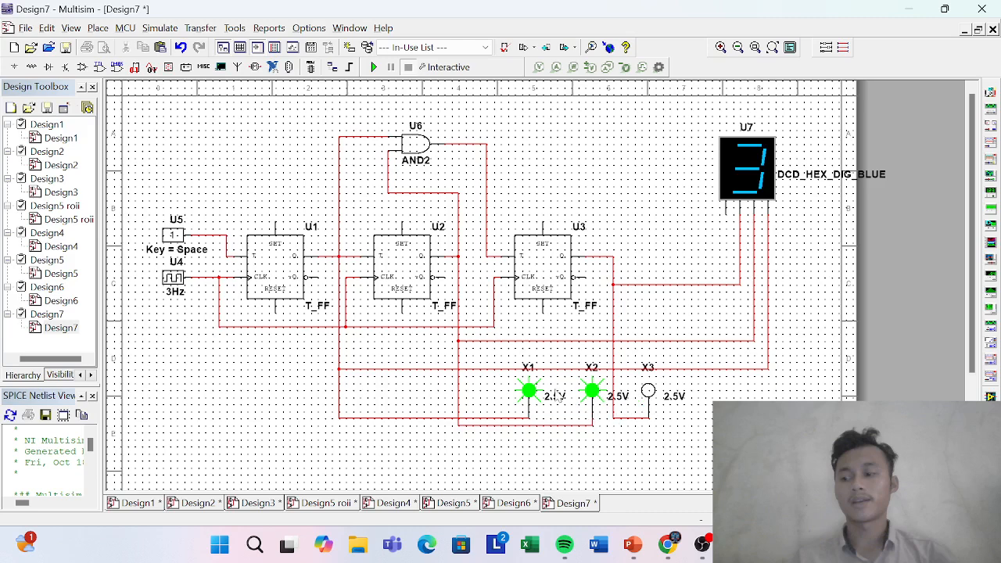
Rerun the simulation, stopping it at counts 4, 5 and 6 to compare the probe pattern with each displayed digit.
{"action": "left_click", "coordinate": [374, 67]}
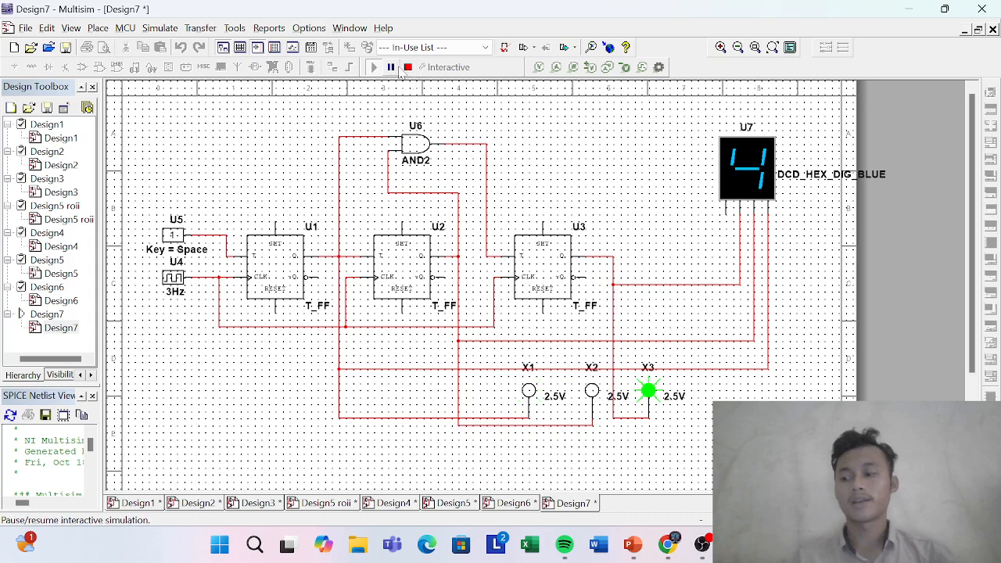
{"action": "left_click", "coordinate": [409, 69]}
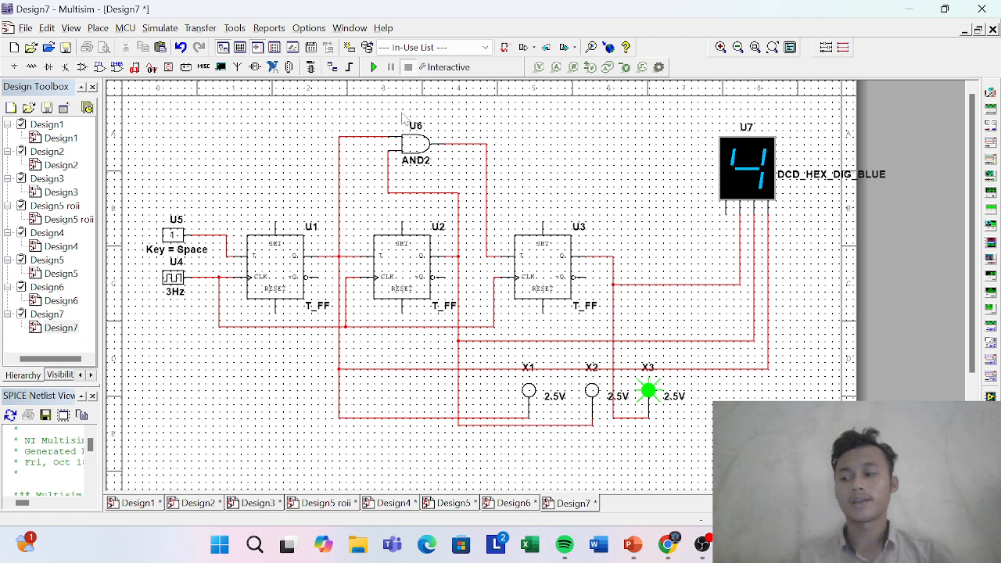
{"action": "left_click", "coordinate": [407, 67]}
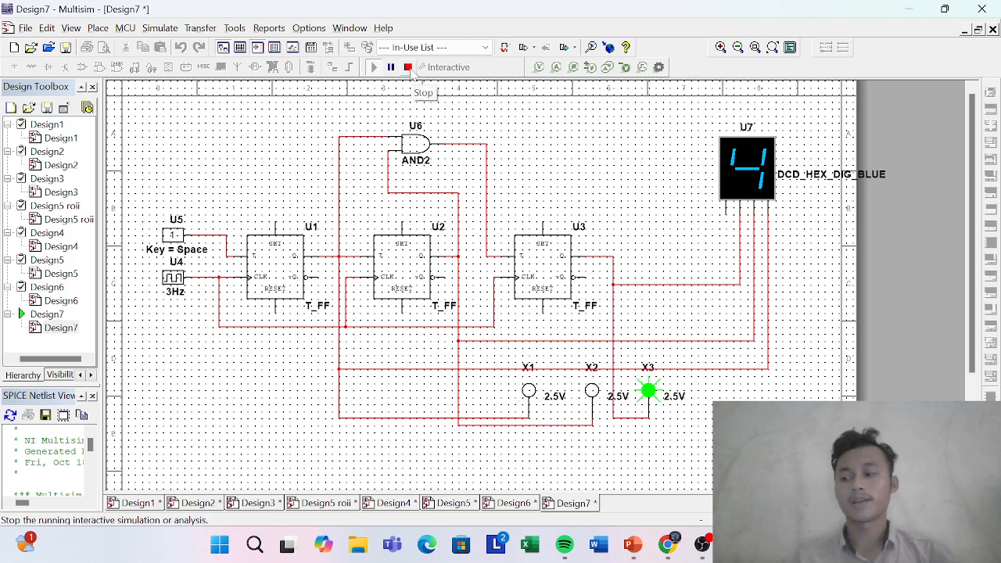
{"action": "left_click", "coordinate": [407, 68]}
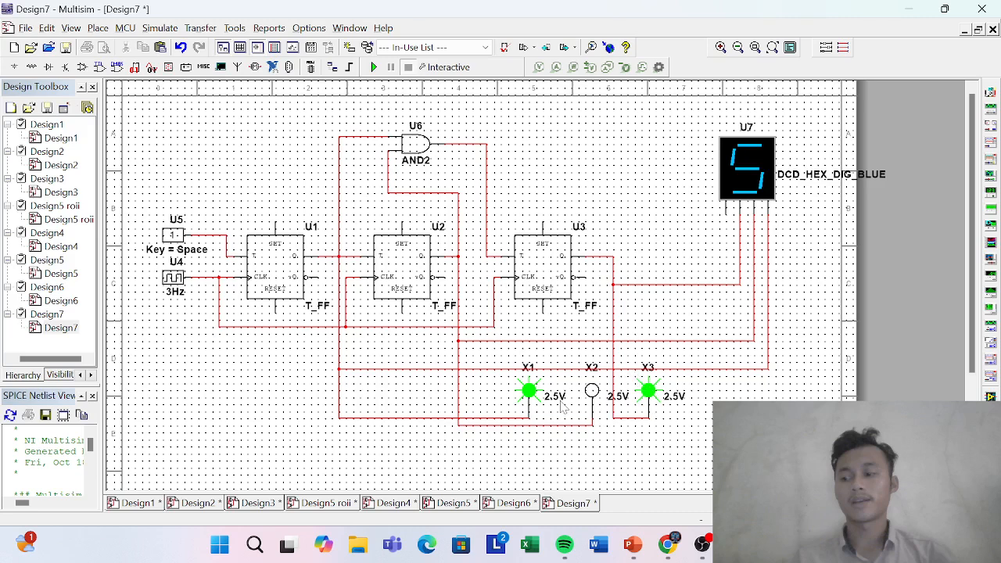
{"action": "left_click", "coordinate": [374, 68]}
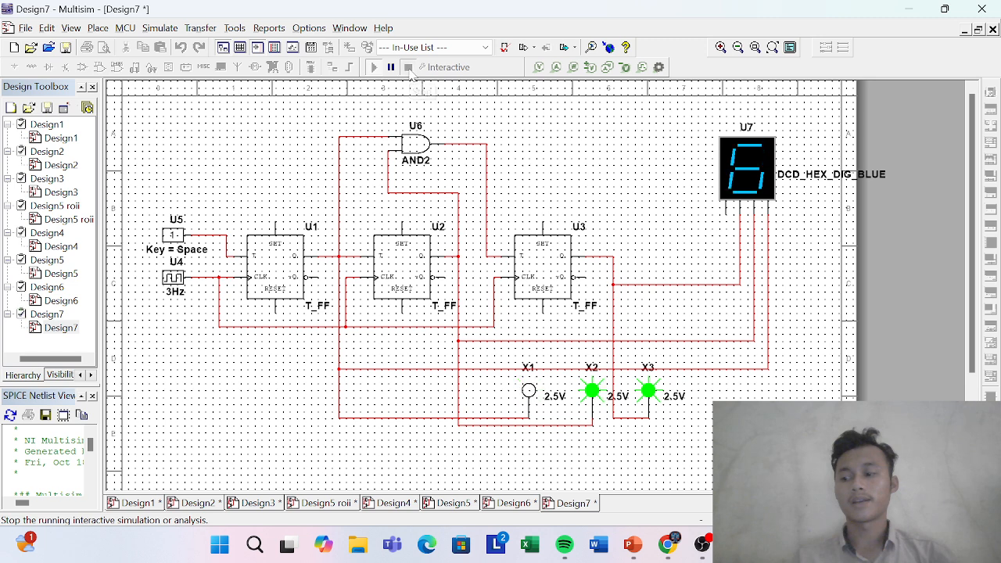
{"action": "left_click", "coordinate": [408, 68]}
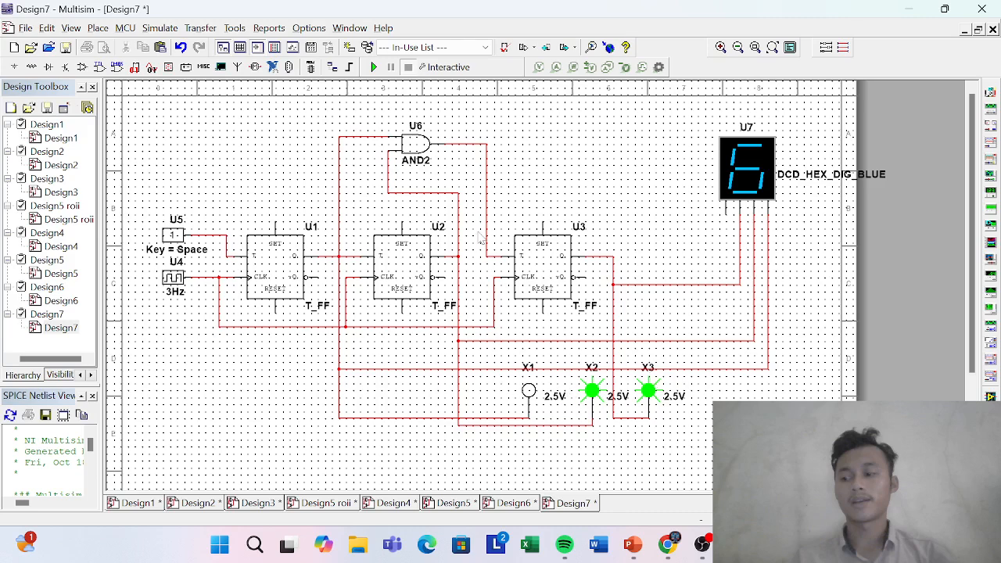
Rerun the simulation, stopping it at counts 7 and 0 to check the probes, and start it once more.
{"action": "left_click", "coordinate": [373, 68]}
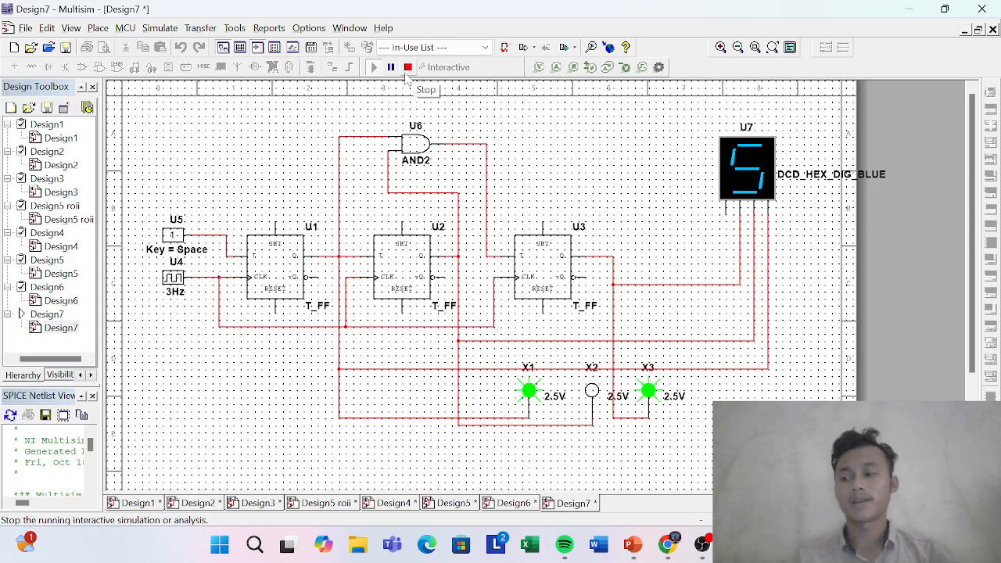
{"action": "left_click", "coordinate": [407, 68]}
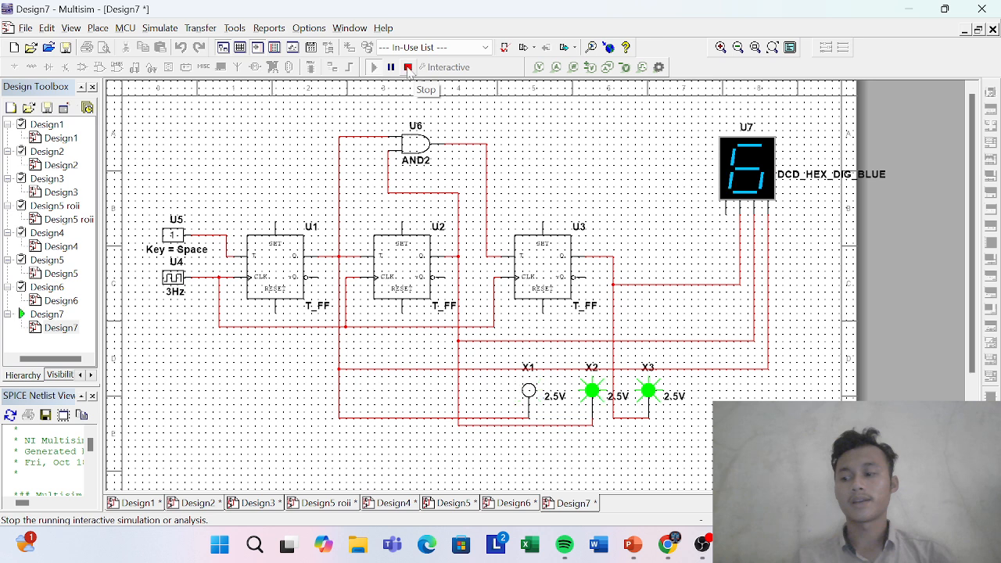
{"action": "left_click", "coordinate": [408, 69]}
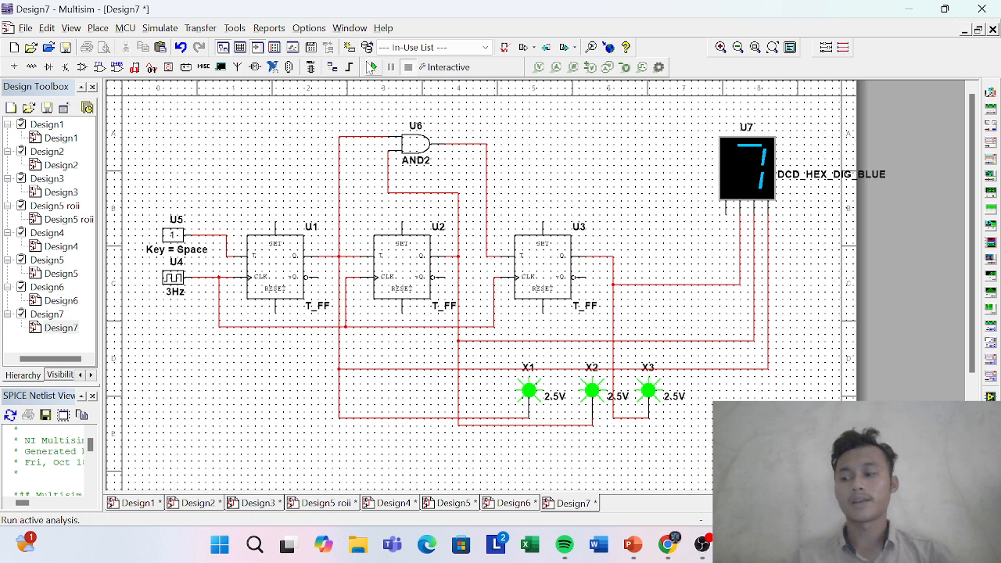
{"action": "left_click", "coordinate": [373, 67]}
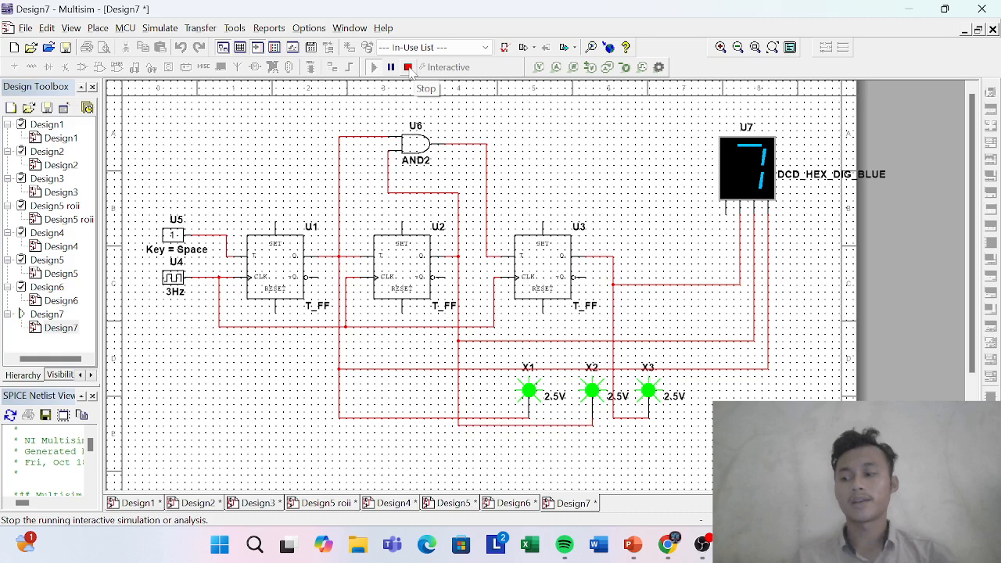
{"action": "left_click", "coordinate": [408, 67]}
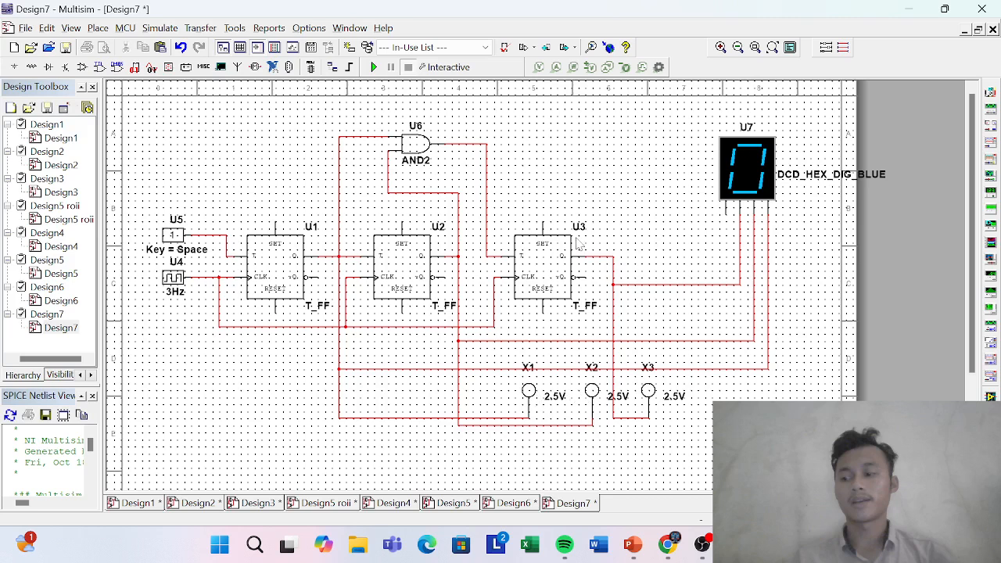
{"action": "left_click", "coordinate": [374, 67]}
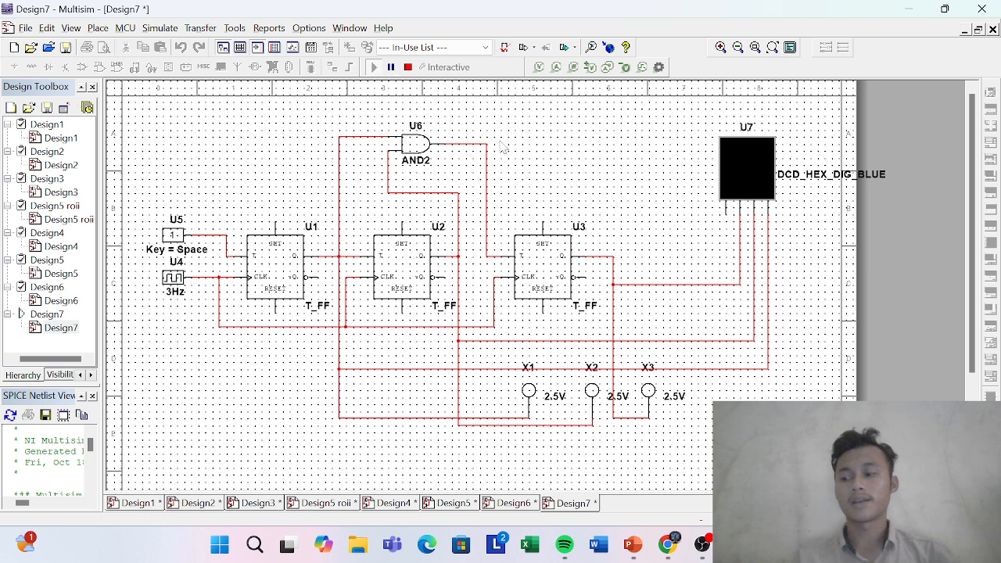